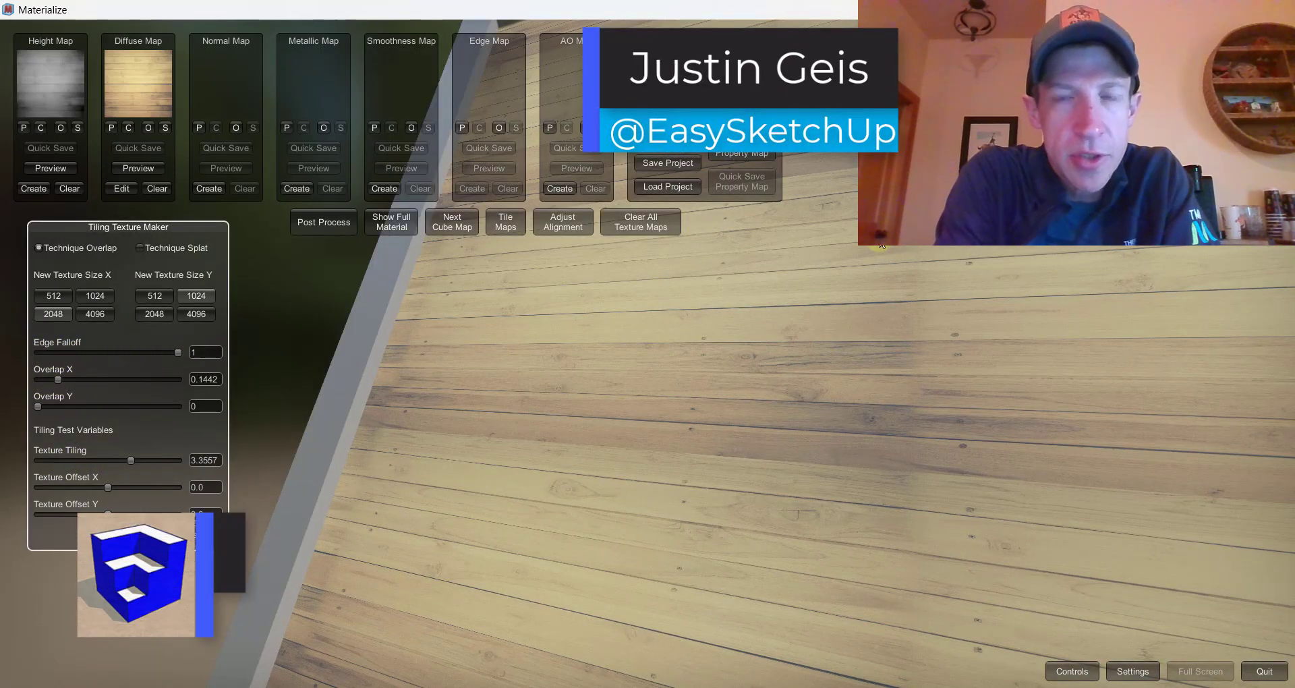
Set the wood-plank tile's edge falloff to 1 and overlap X to about 0.36.
{"action": "left_click_drag", "start_coordinate": [473, 351], "coordinate": [613, 341]}
{"action": "left_click_drag", "start_coordinate": [59, 379], "coordinate": [70, 385]}
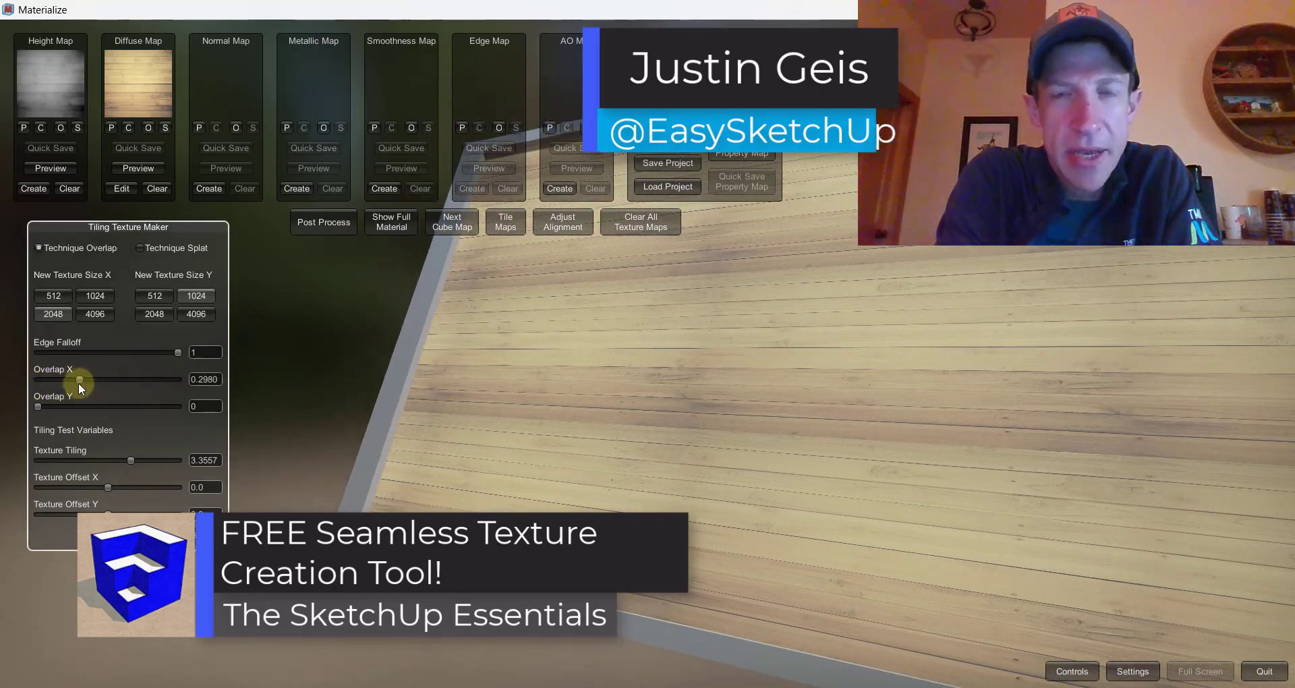
{"action": "left_click_drag", "start_coordinate": [1160, 402], "coordinate": [223, 405]}
{"action": "left_click_drag", "start_coordinate": [58, 379], "coordinate": [62, 404]}
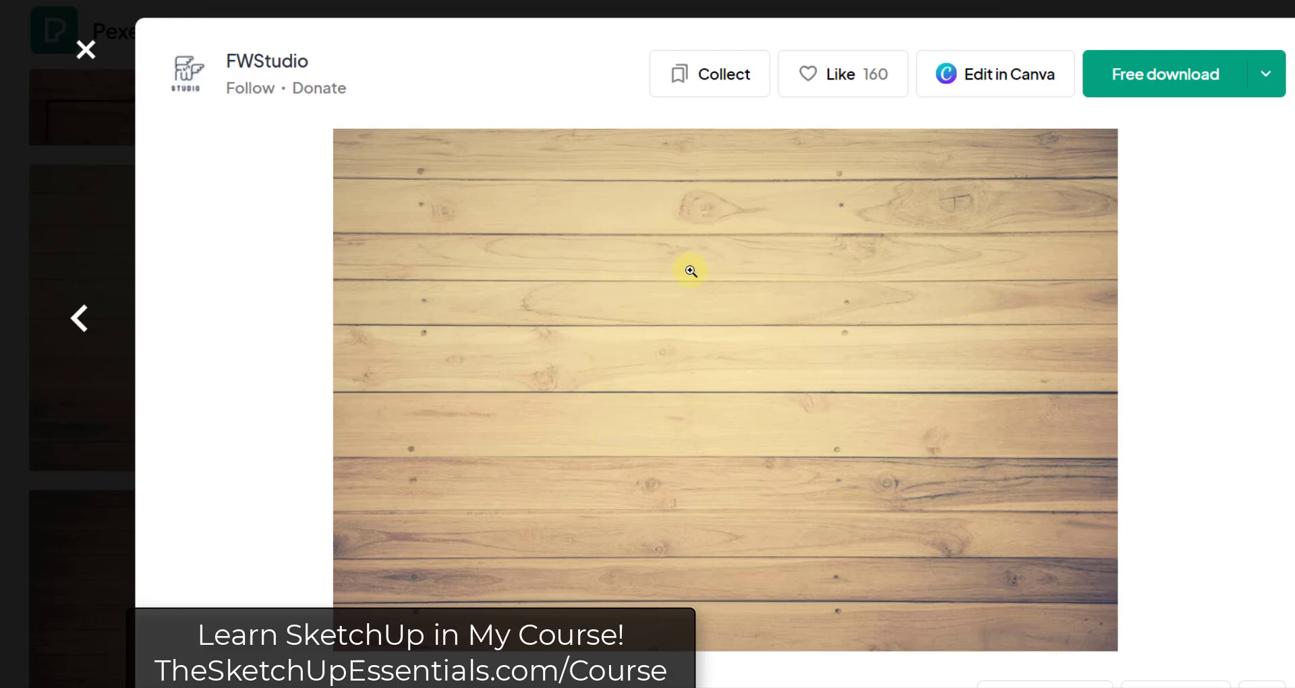
{"action": "key", "text": "Escape"}
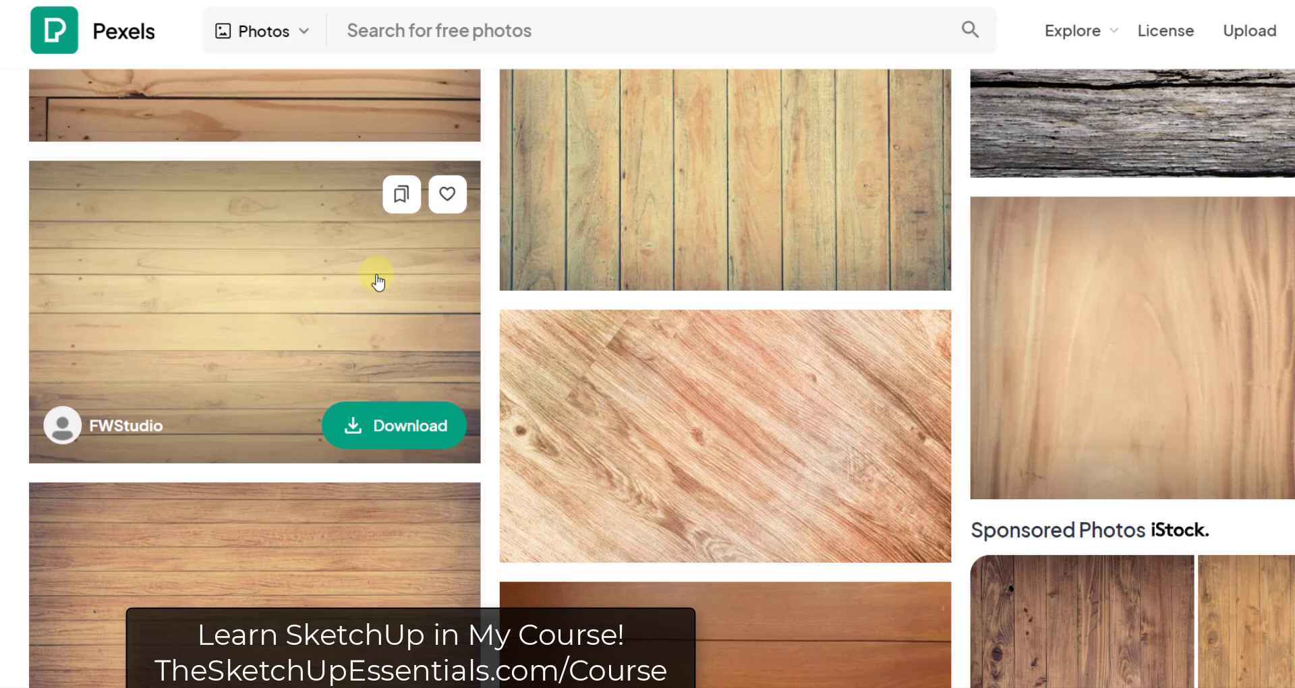
{"action": "left_click", "coordinate": [311, 335]}
{"action": "scroll", "coordinate": [518, 333], "scroll_direction": "down", "scroll_amount": 3}
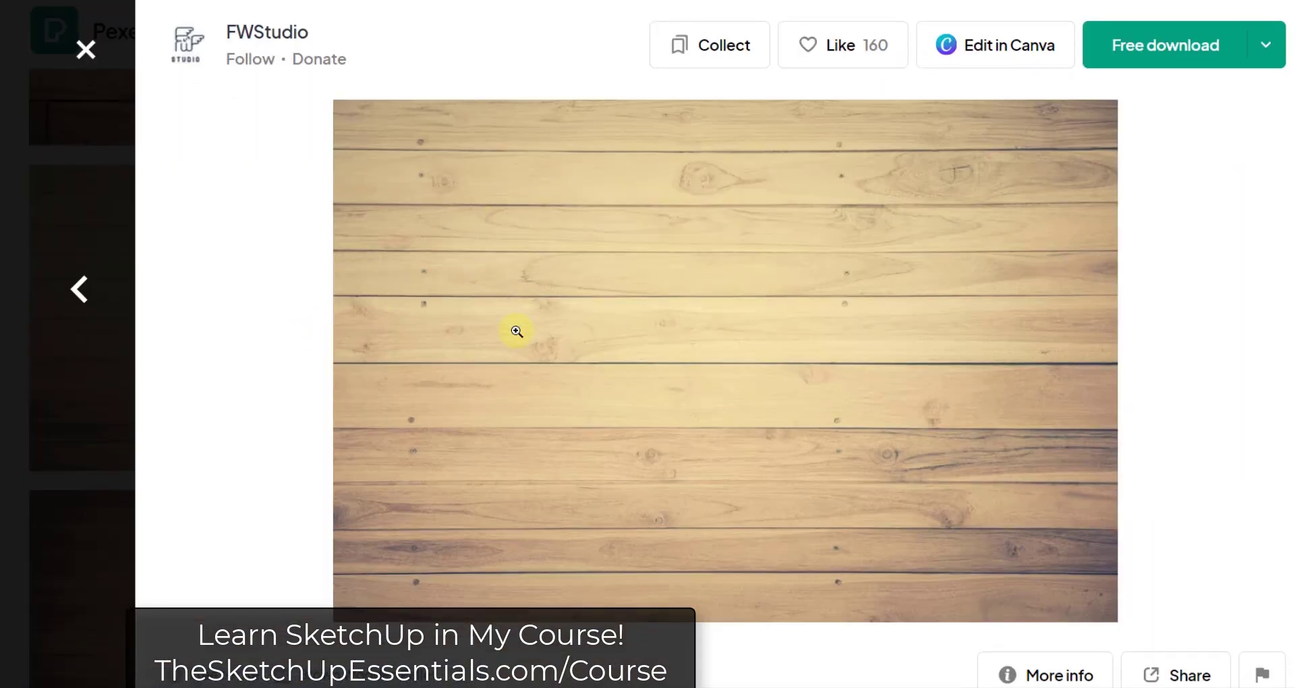
{"action": "scroll", "coordinate": [783, 300], "scroll_direction": "up", "scroll_amount": 3}
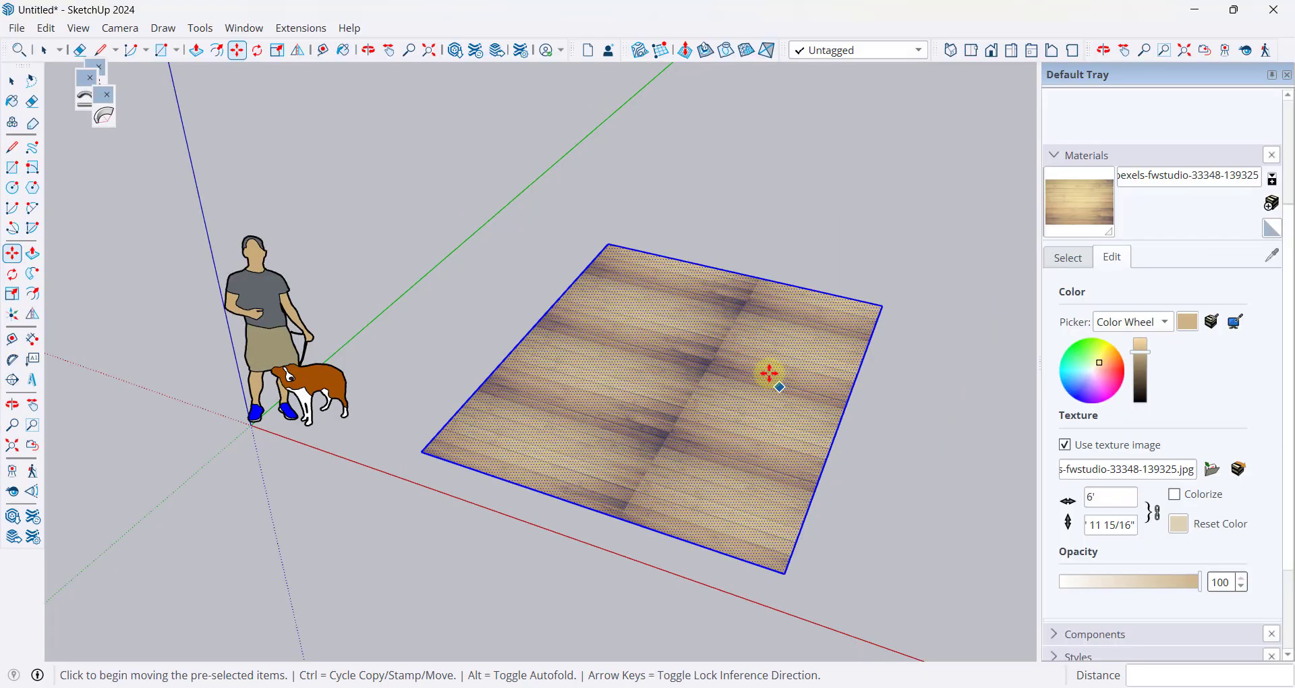
{"action": "scroll", "coordinate": [877, 348], "scroll_direction": "up", "scroll_amount": 3}
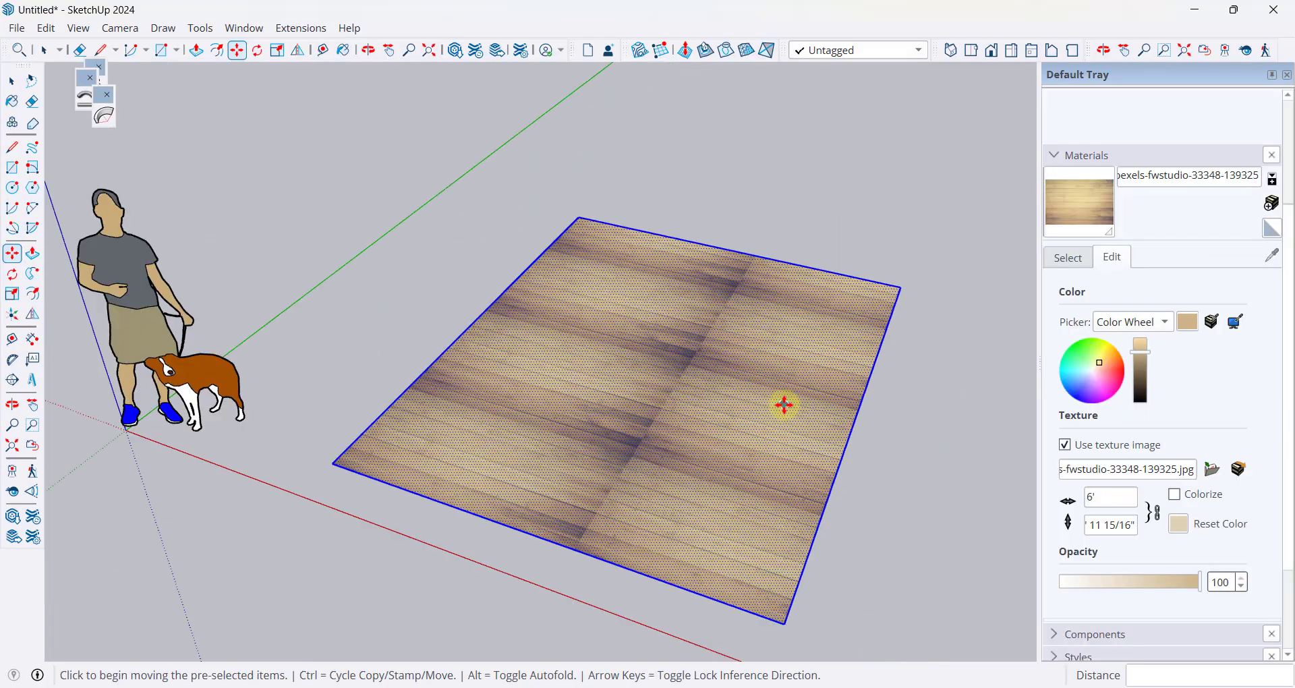
{"action": "middle_click_drag", "start_coordinate": [885, 366], "coordinate": [903, 486]}
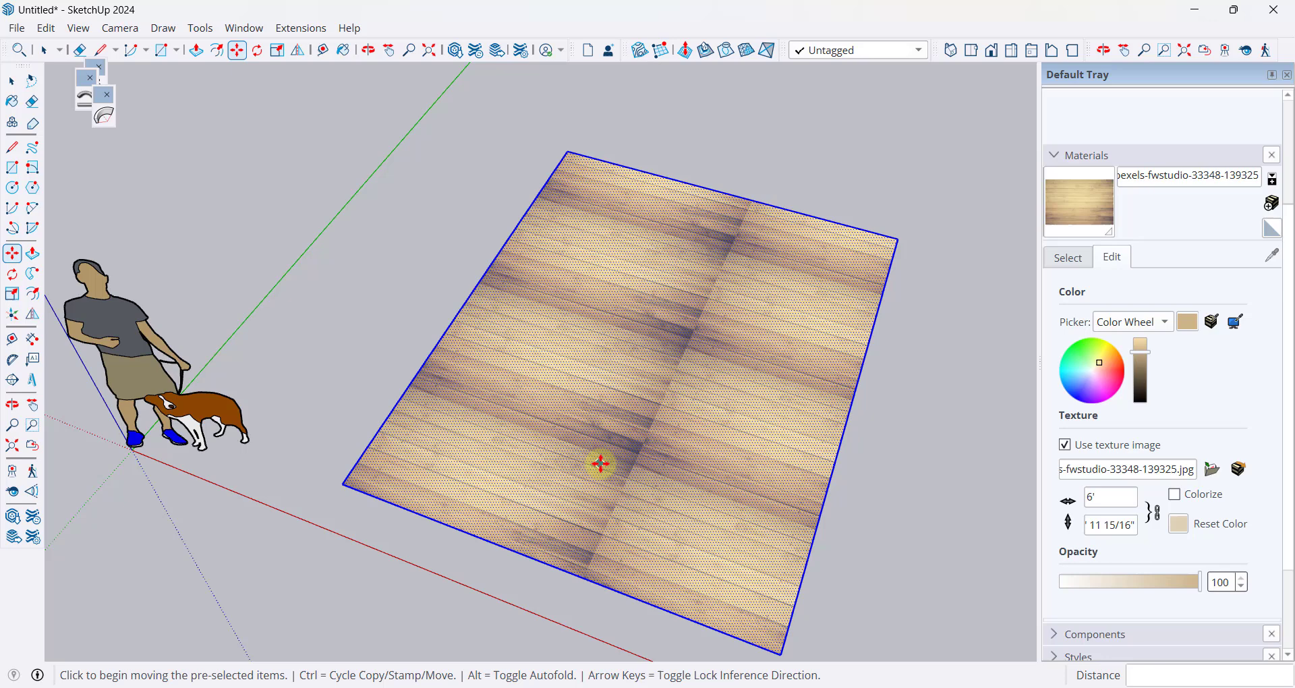
{"action": "scroll", "coordinate": [695, 375], "scroll_direction": "up", "scroll_amount": 3}
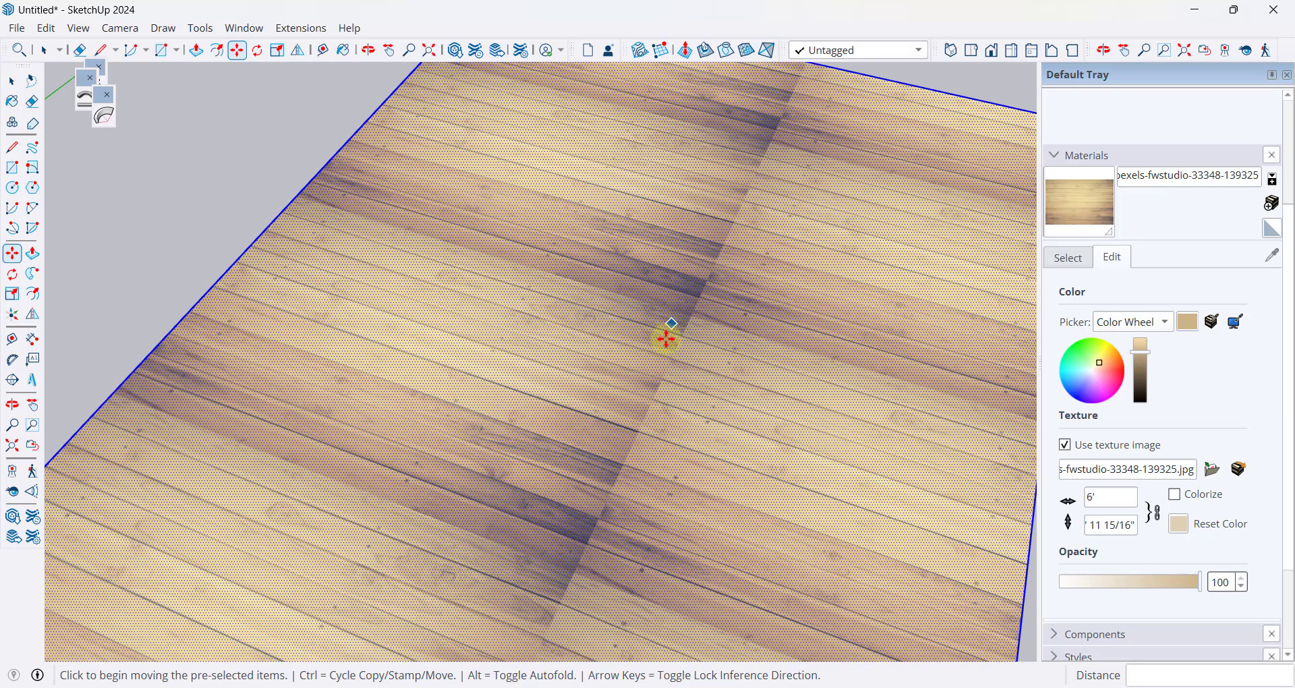
{"action": "scroll", "coordinate": [610, 479], "scroll_direction": "down", "scroll_amount": 4}
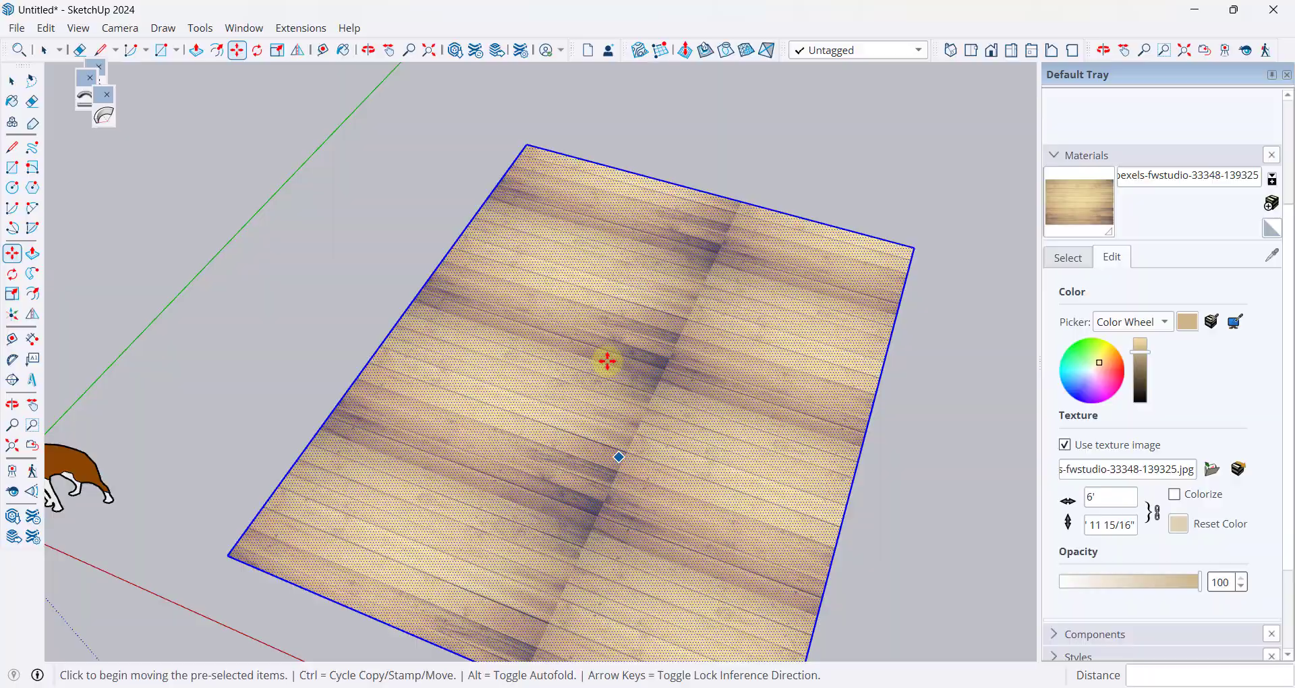
{"action": "scroll", "coordinate": [607, 362], "scroll_direction": "down", "scroll_amount": 2}
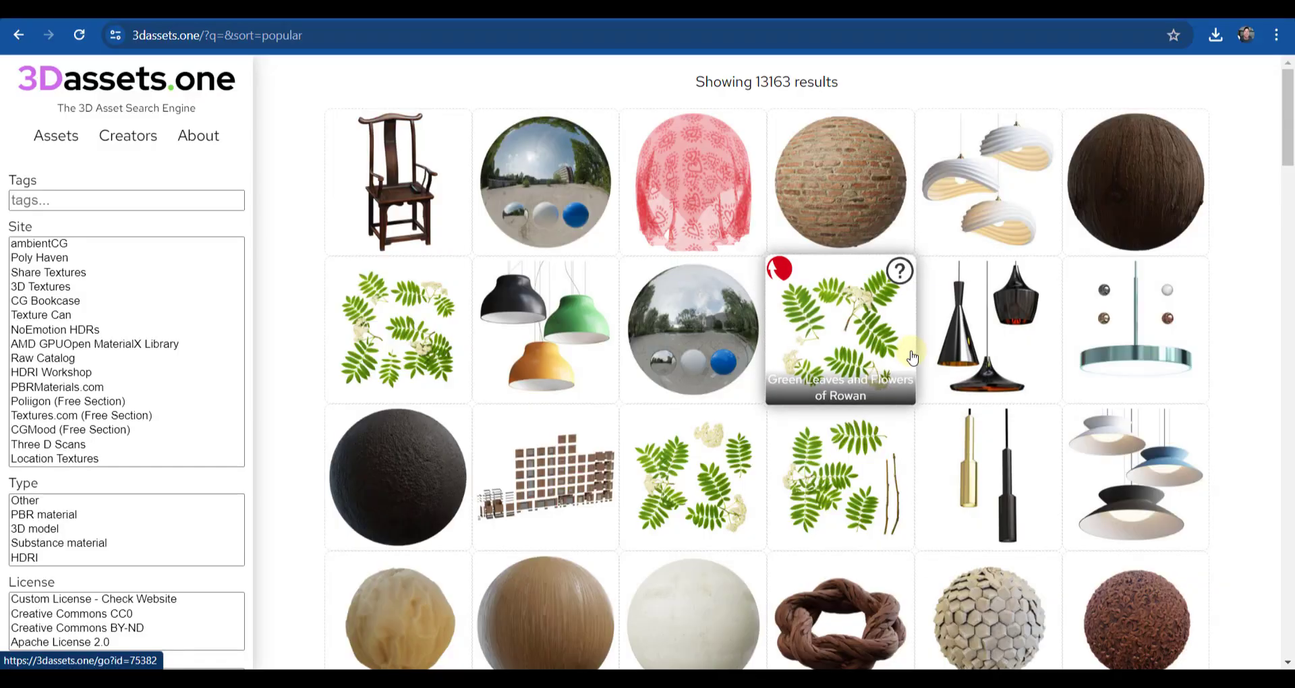
Search 3Dassets.one by the tag 'wood floor' and browse the 162 material results.
{"action": "scroll", "coordinate": [912, 357], "scroll_direction": "down", "scroll_amount": 4}
{"action": "scroll", "coordinate": [540, 395], "scroll_direction": "down", "scroll_amount": 1}
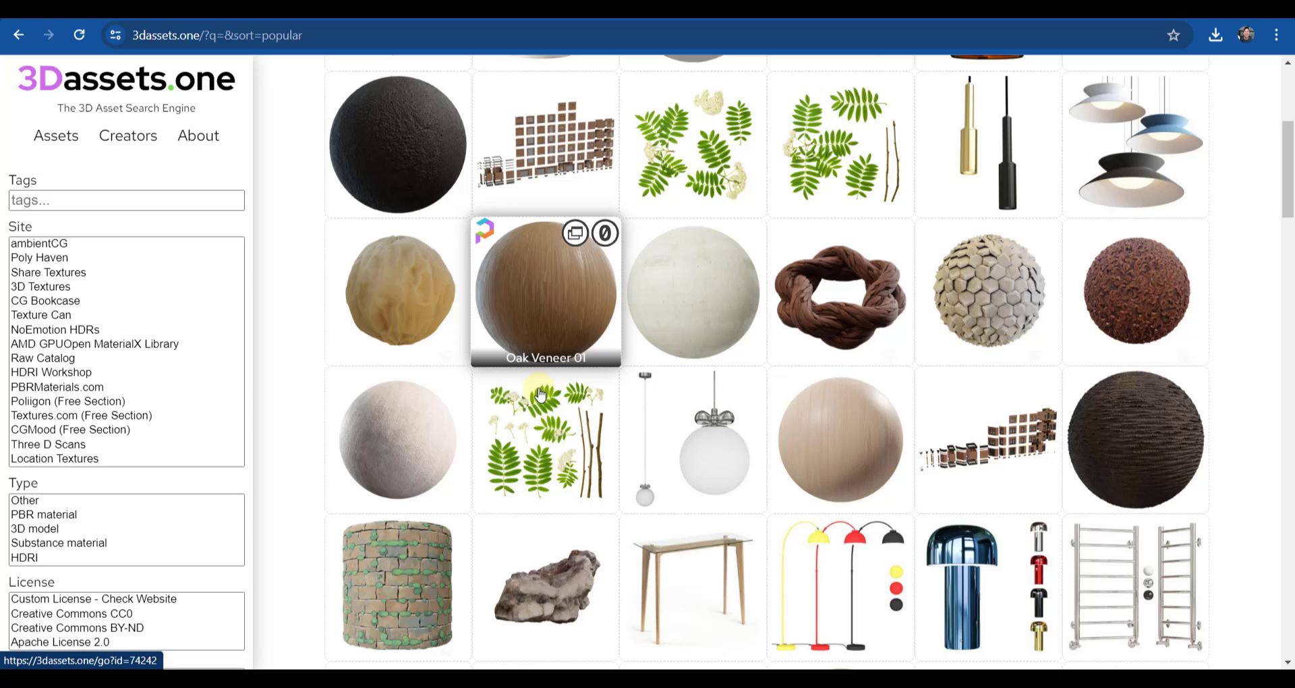
{"action": "scroll", "coordinate": [574, 338], "scroll_direction": "up", "scroll_amount": 1}
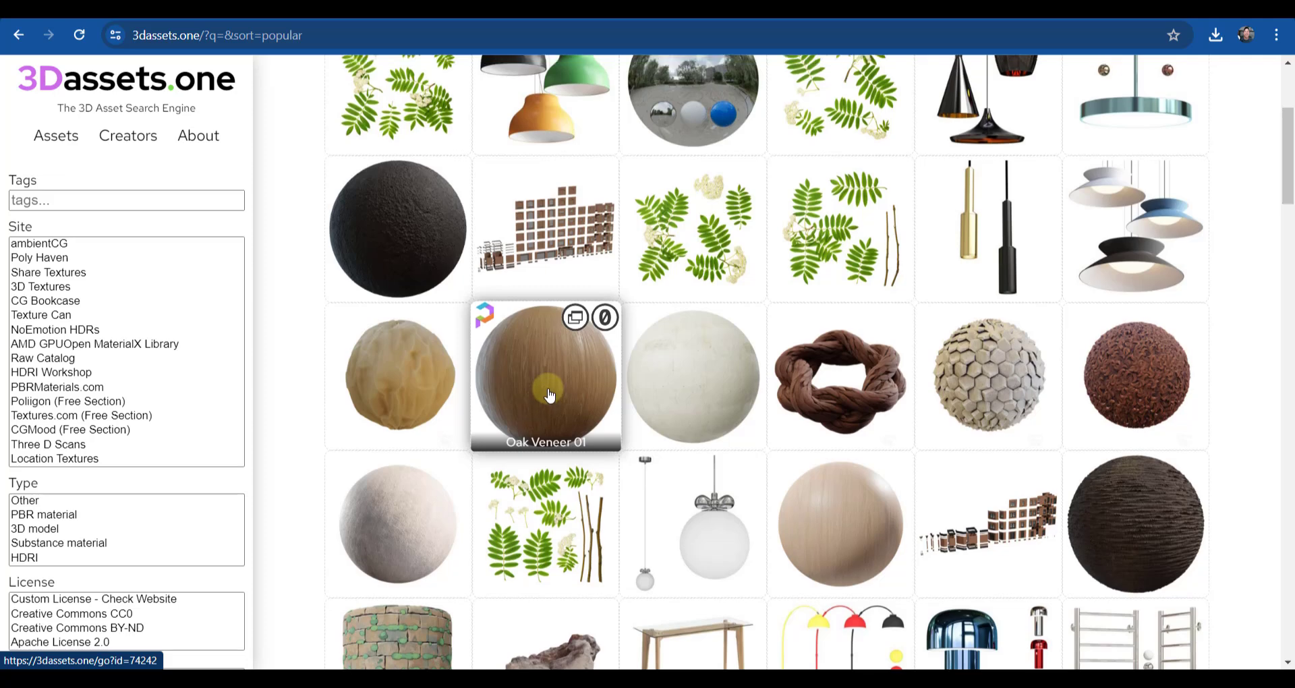
{"action": "scroll", "coordinate": [536, 407], "scroll_direction": "up", "scroll_amount": 1}
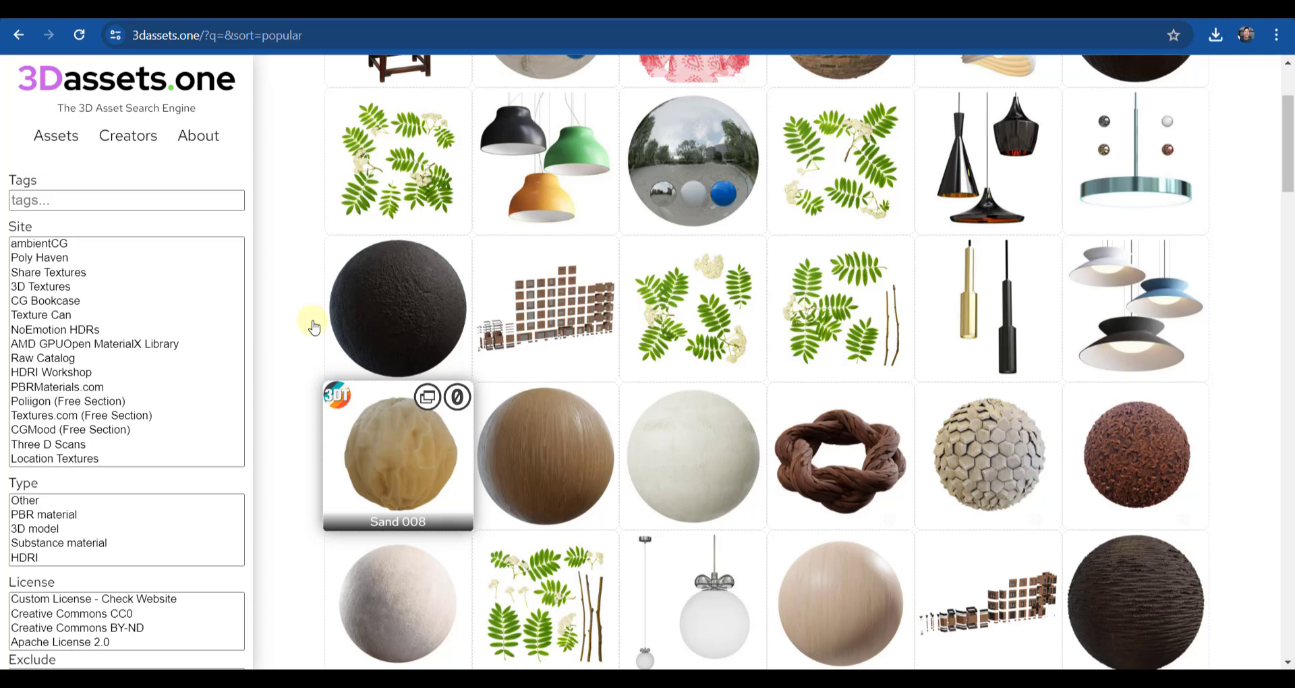
{"action": "left_click", "coordinate": [40, 194]}
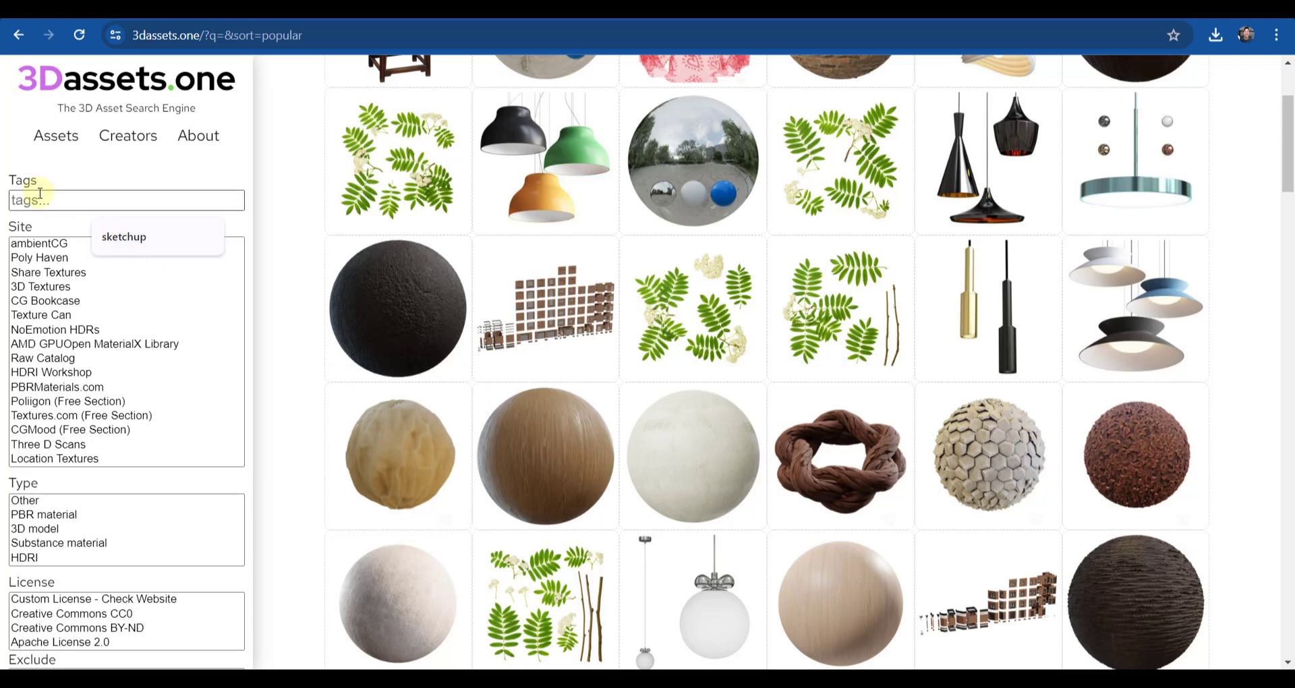
{"action": "type", "text": "wood flor"}
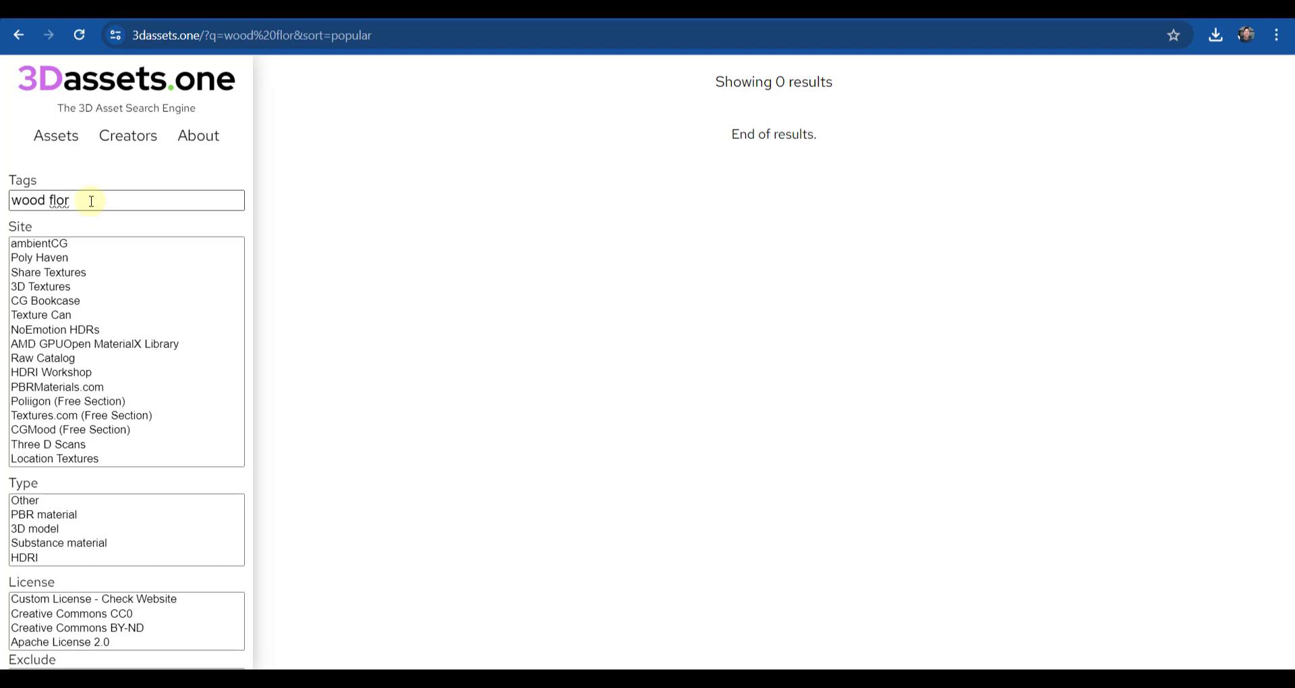
{"action": "key", "text": "BackSpace"}
{"action": "type", "text": "or"}
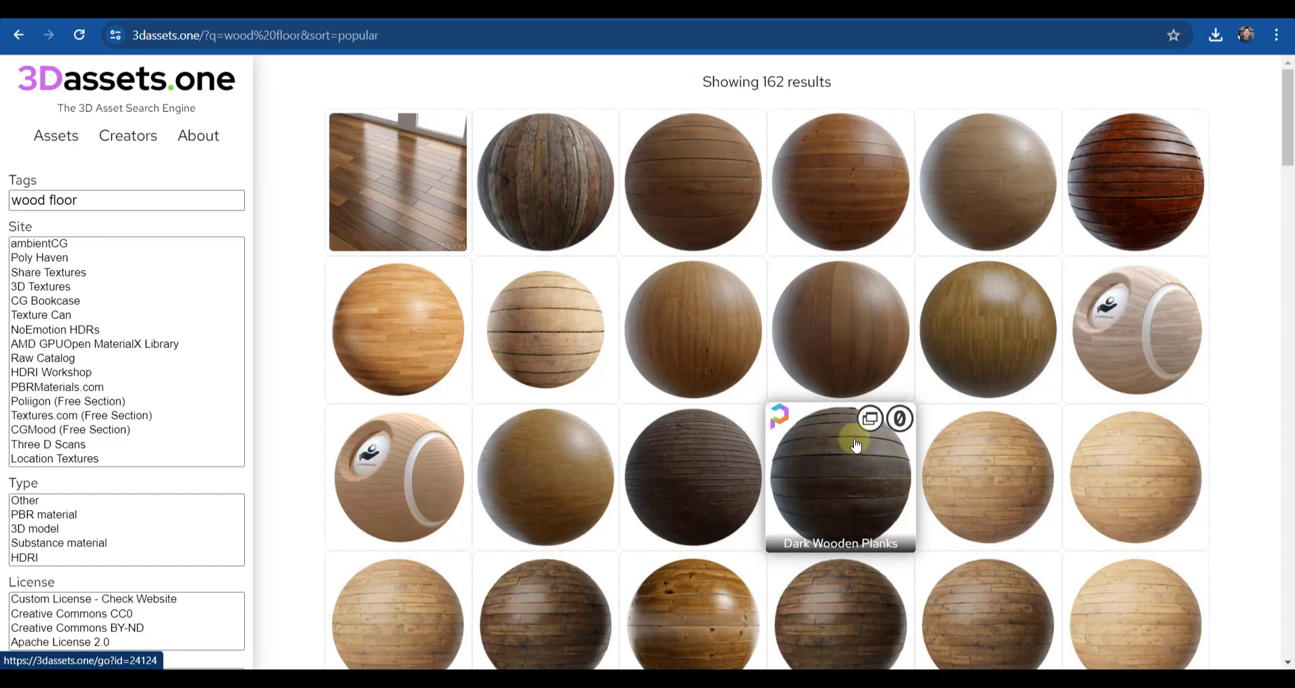
{"action": "scroll", "coordinate": [856, 444], "scroll_direction": "down", "scroll_amount": 5}
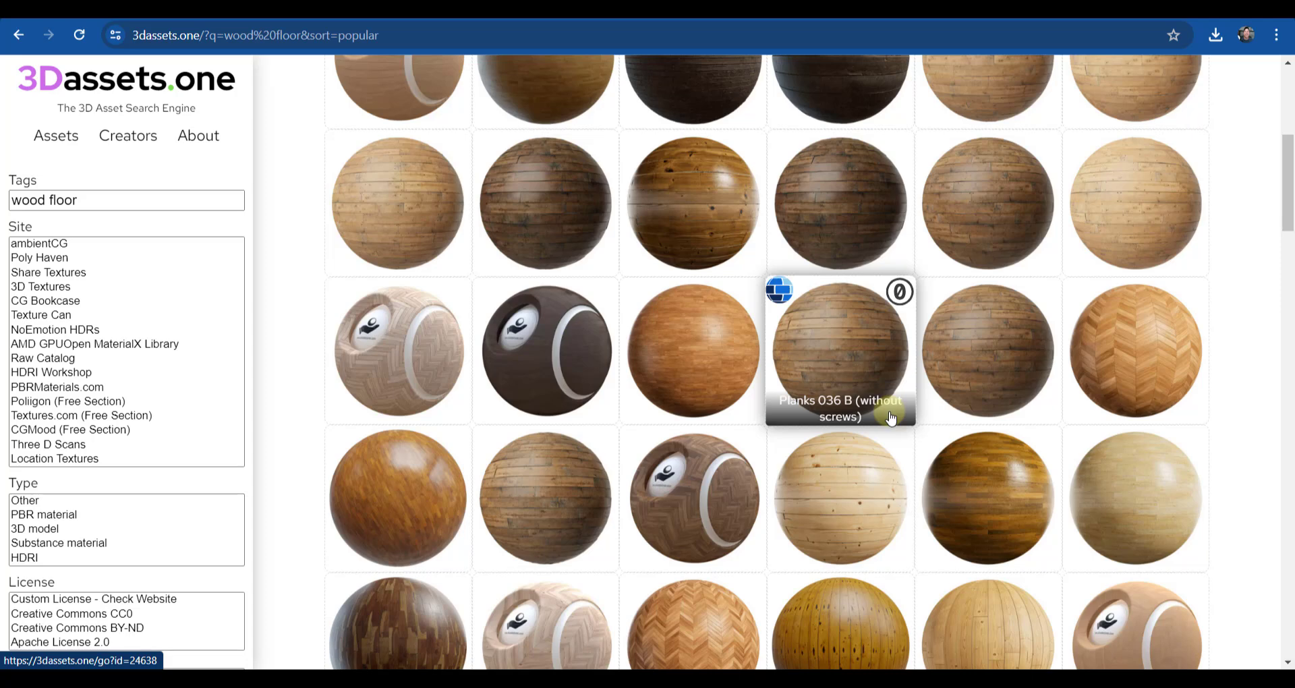
Open boundingboxsoftware.com/materialize and scroll to the 'Download Materialize for Windows 64 bit' button.
{"action": "left_click", "coordinate": [1050, 370]}
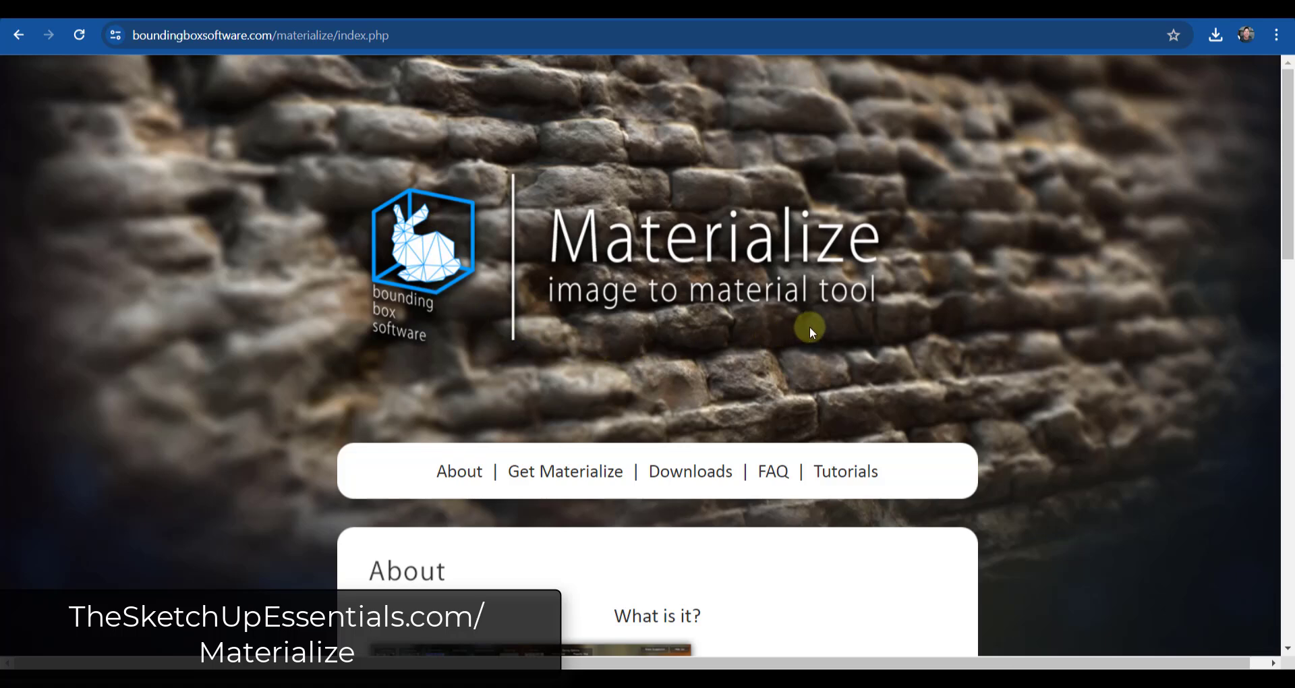
{"action": "scroll", "coordinate": [905, 256], "scroll_direction": "down", "scroll_amount": 1}
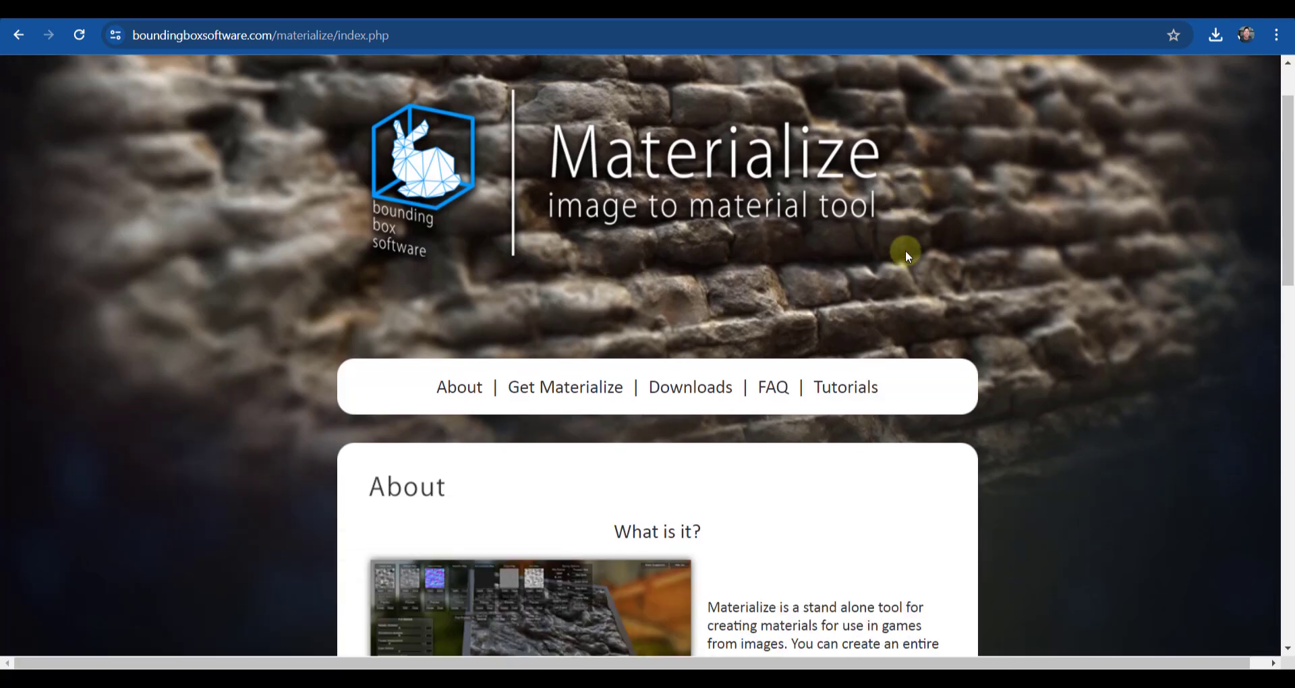
{"action": "scroll", "coordinate": [560, 228], "scroll_direction": "down", "scroll_amount": 4}
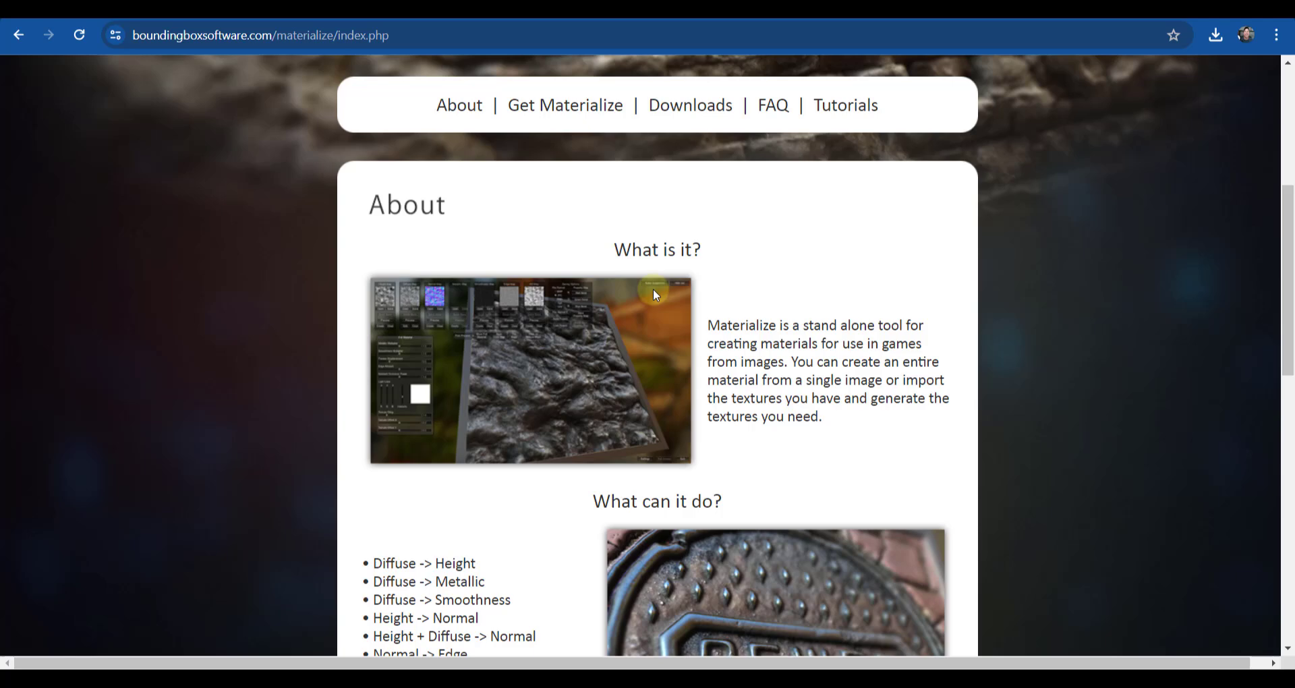
{"action": "scroll", "coordinate": [569, 347], "scroll_direction": "down", "scroll_amount": 4}
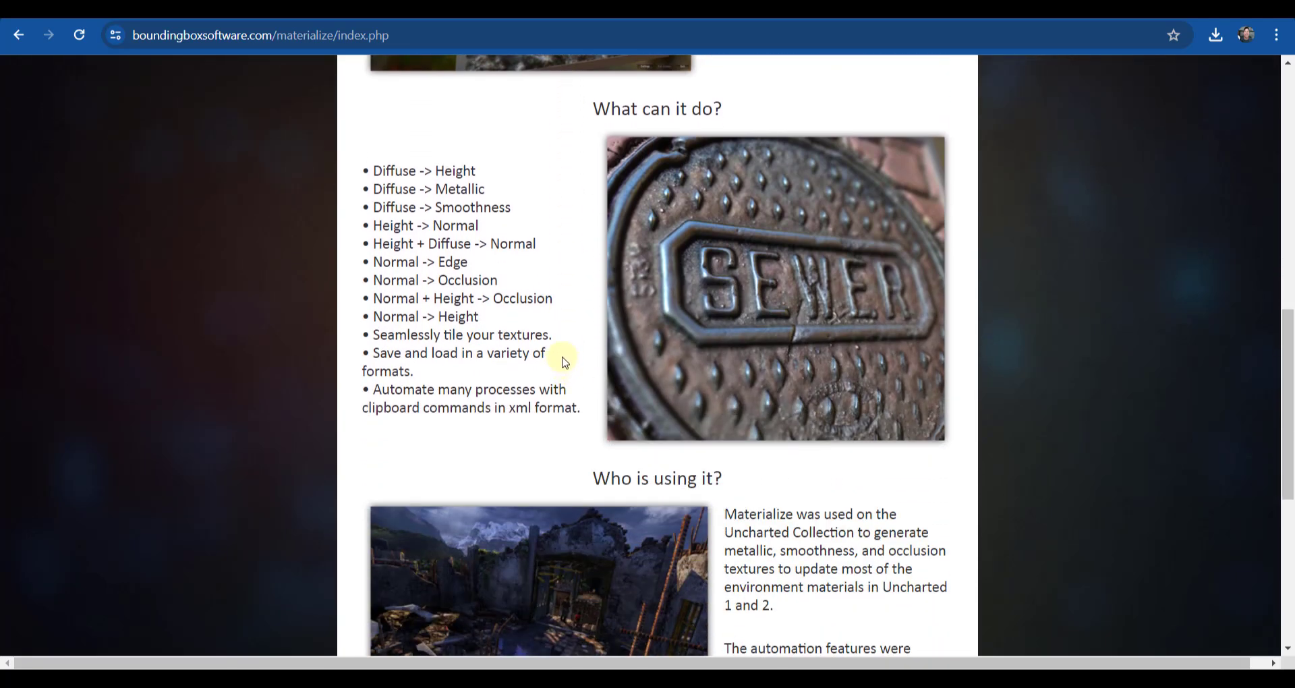
{"action": "scroll", "coordinate": [565, 363], "scroll_direction": "down", "scroll_amount": 5}
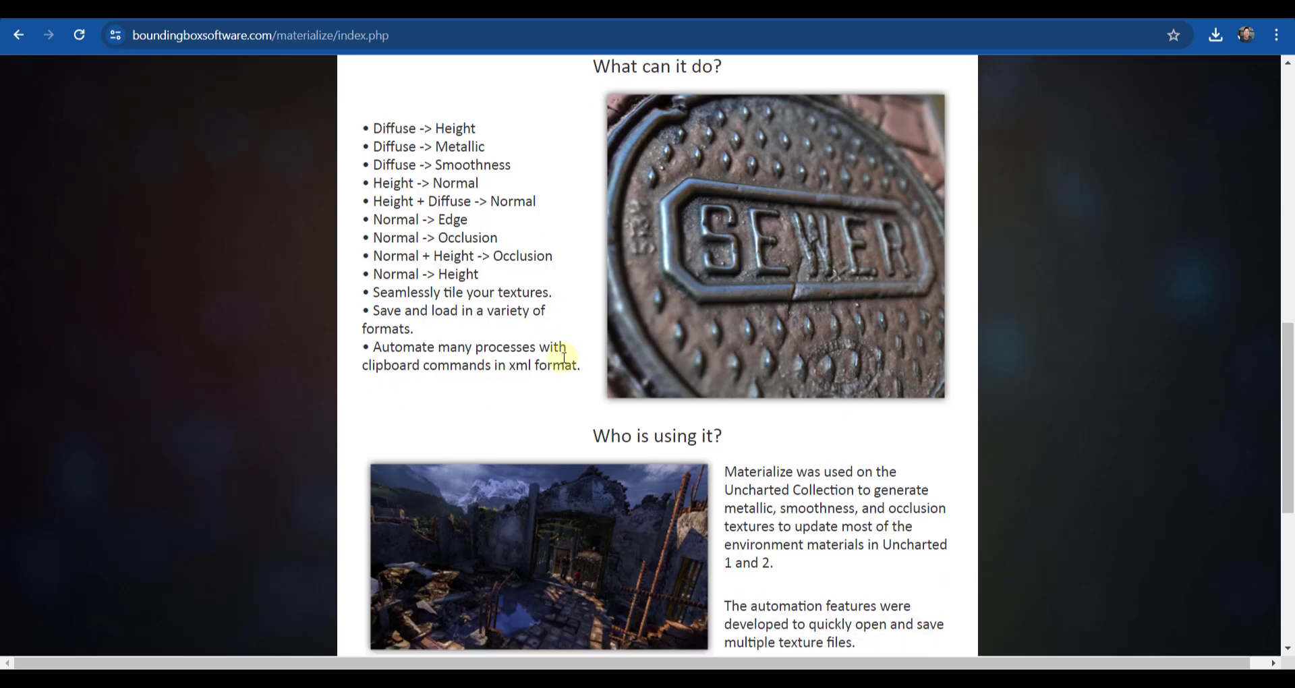
{"action": "scroll", "coordinate": [635, 367], "scroll_direction": "up", "scroll_amount": 15}
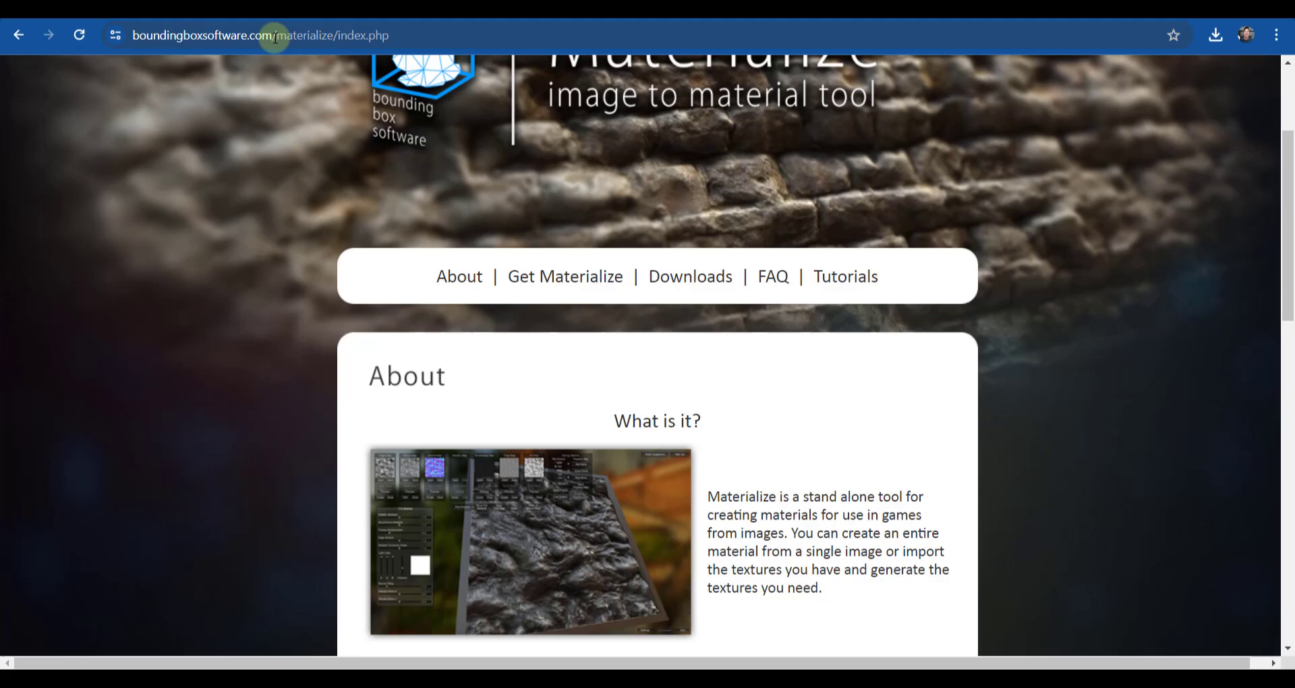
{"action": "scroll", "coordinate": [821, 483], "scroll_direction": "down", "scroll_amount": 7}
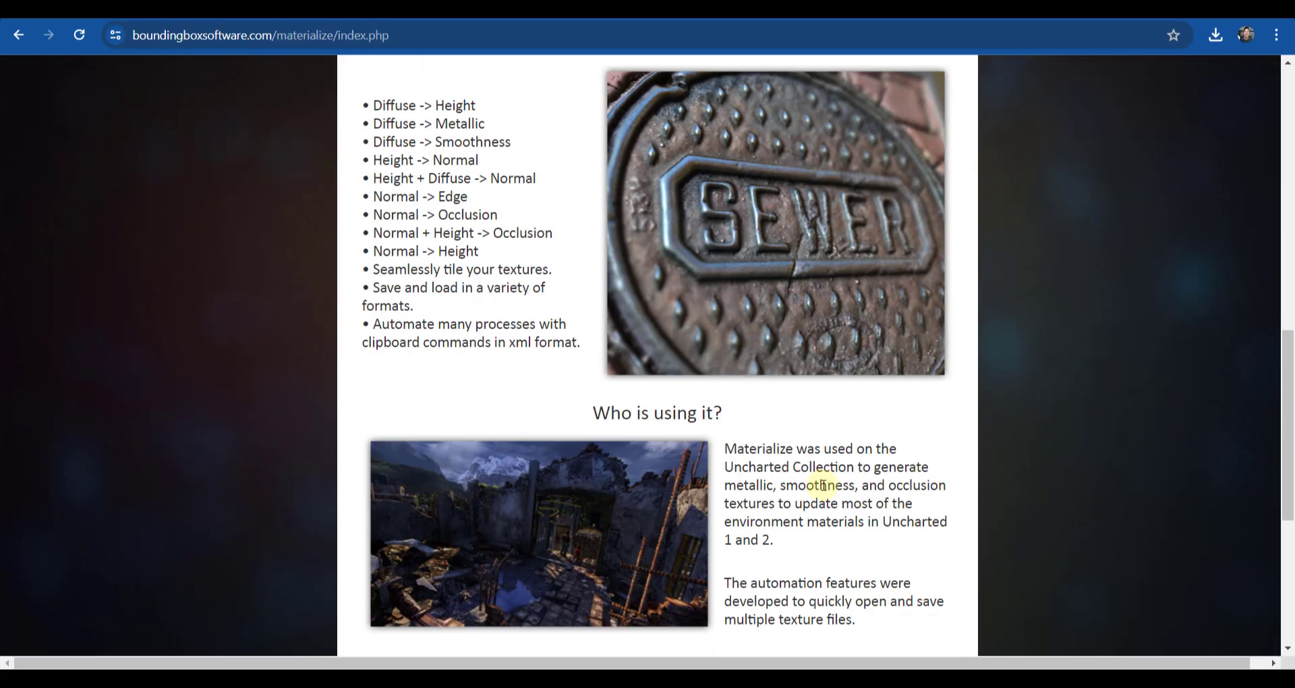
{"action": "scroll", "coordinate": [823, 485], "scroll_direction": "down", "scroll_amount": 5}
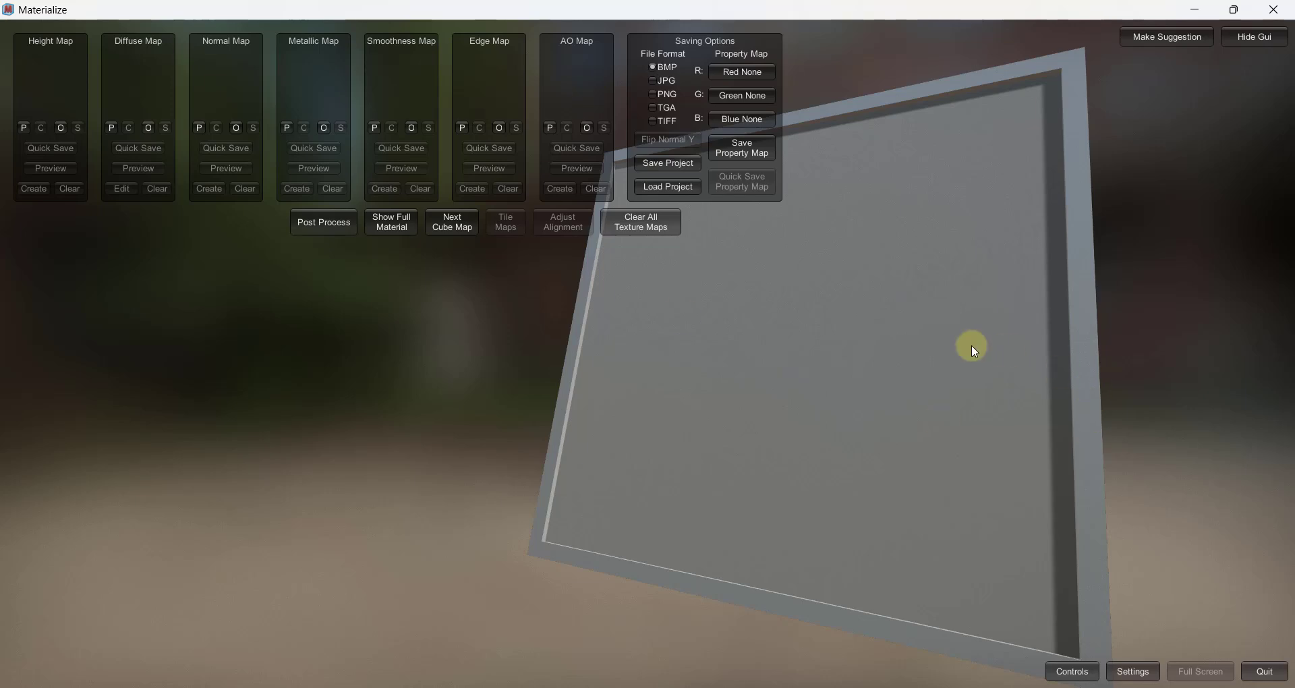
{"action": "left_click_drag", "start_coordinate": [972, 345], "coordinate": [917, 314]}
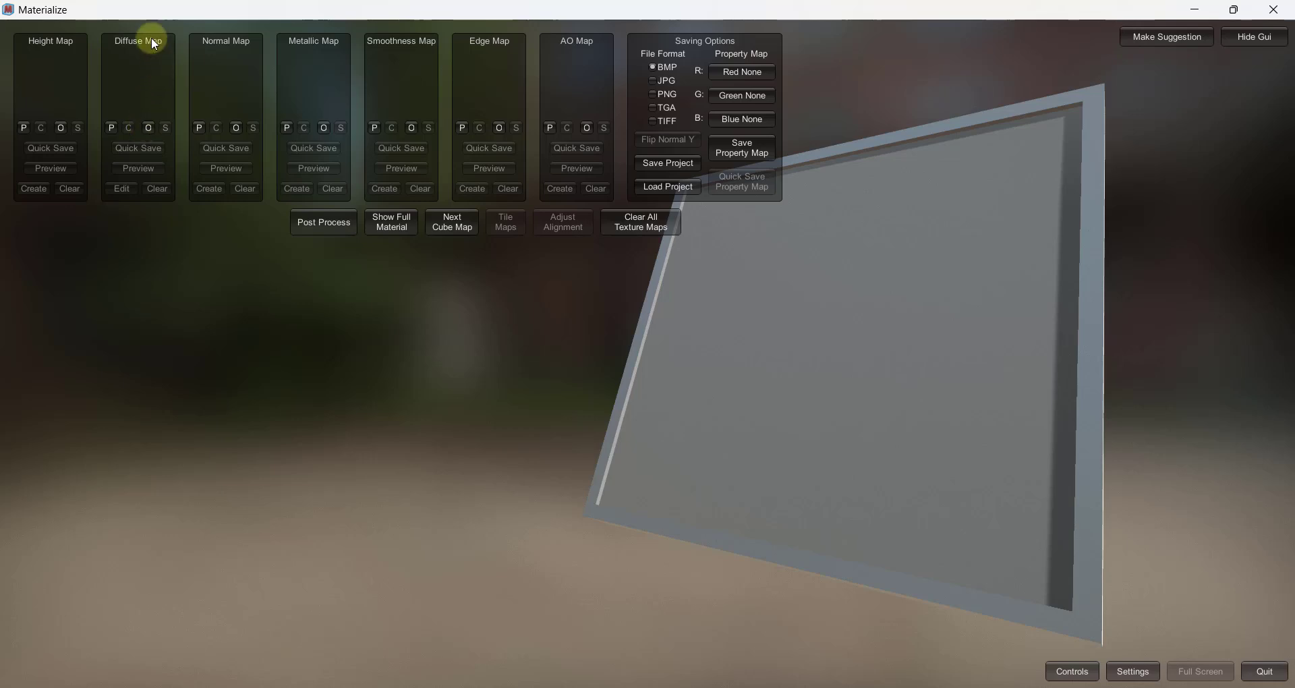
Load pexels-fwstudio-33348-139325.jpg from Downloads as the Diffuse Map.
{"action": "left_click", "coordinate": [151, 127]}
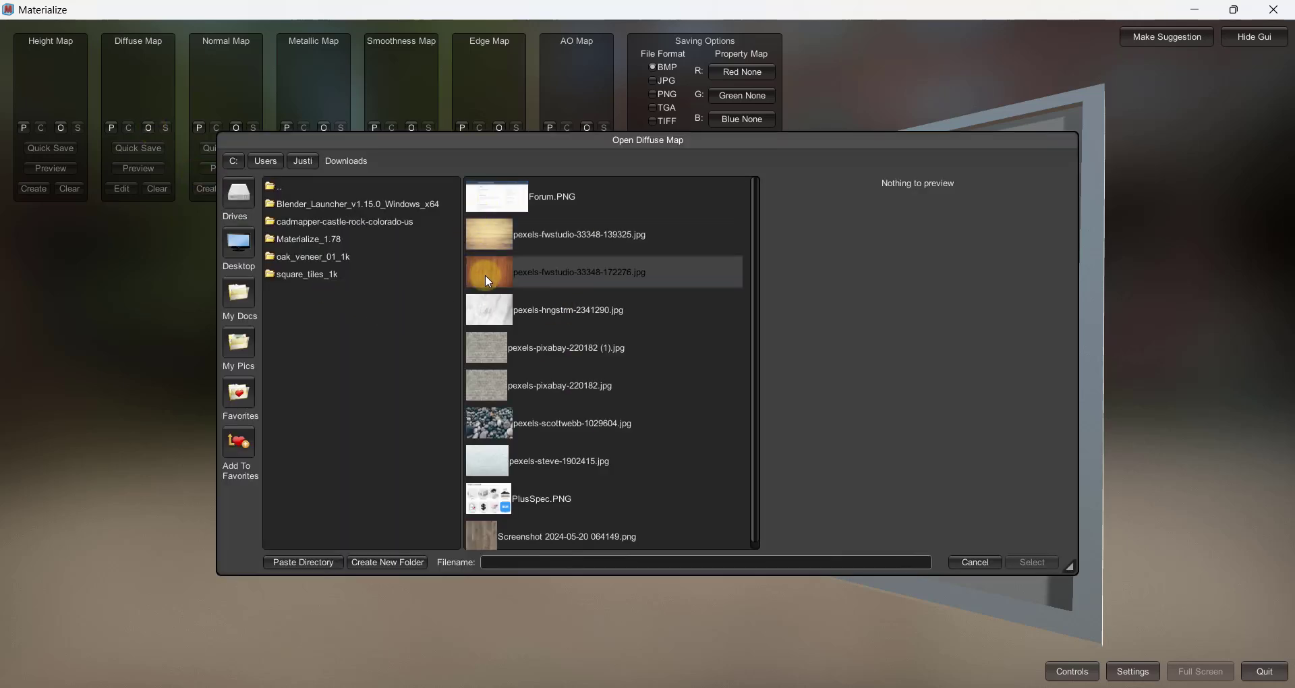
{"action": "left_click", "coordinate": [553, 228]}
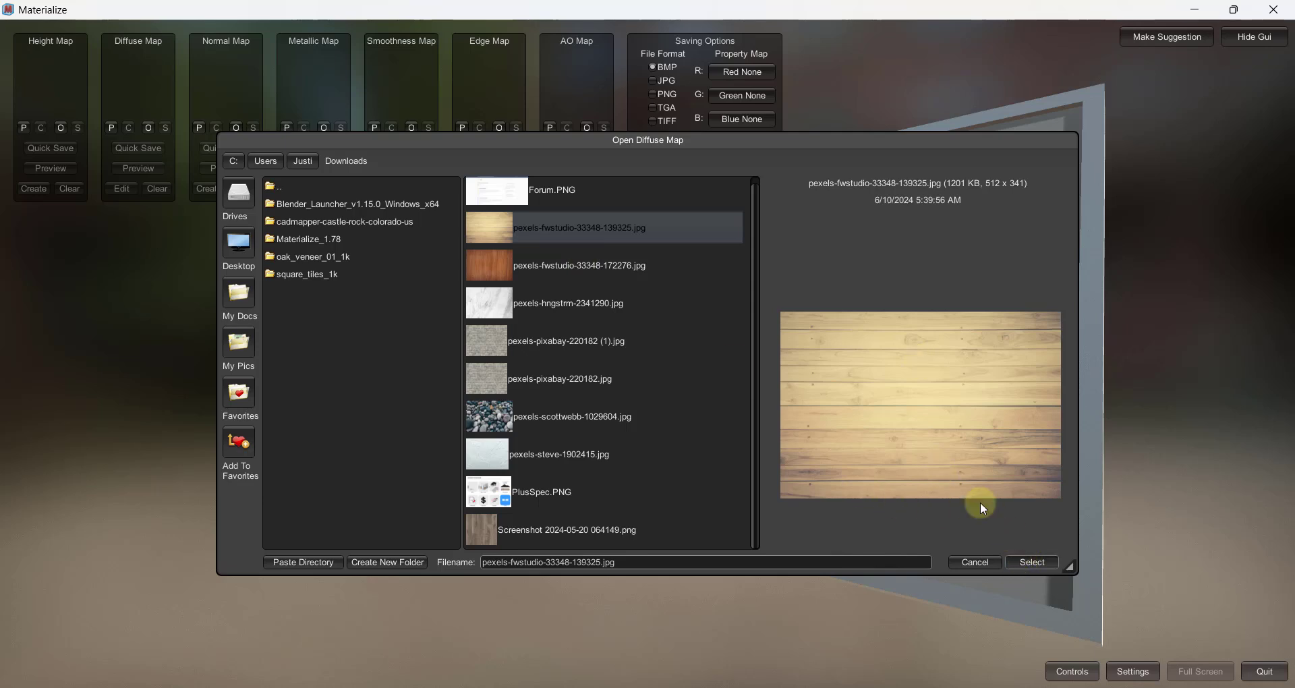
{"action": "left_click", "coordinate": [1032, 562]}
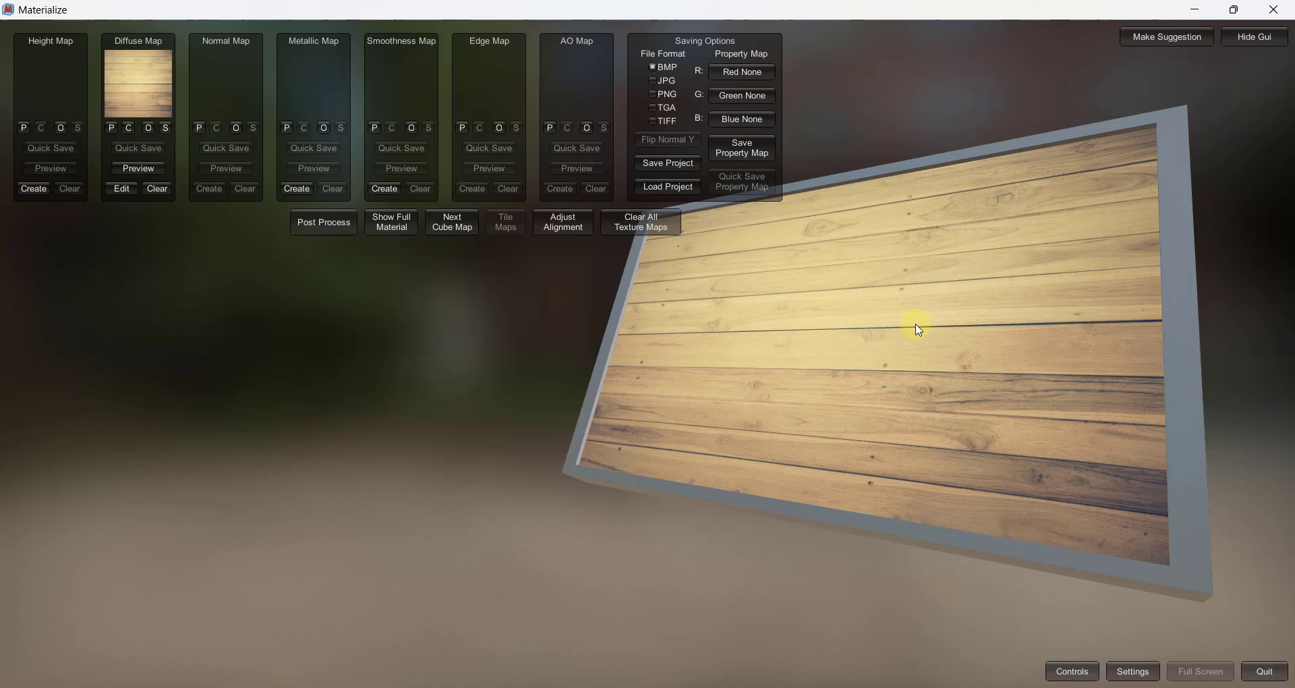
{"action": "right_click_drag", "start_coordinate": [919, 331], "coordinate": [1005, 354]}
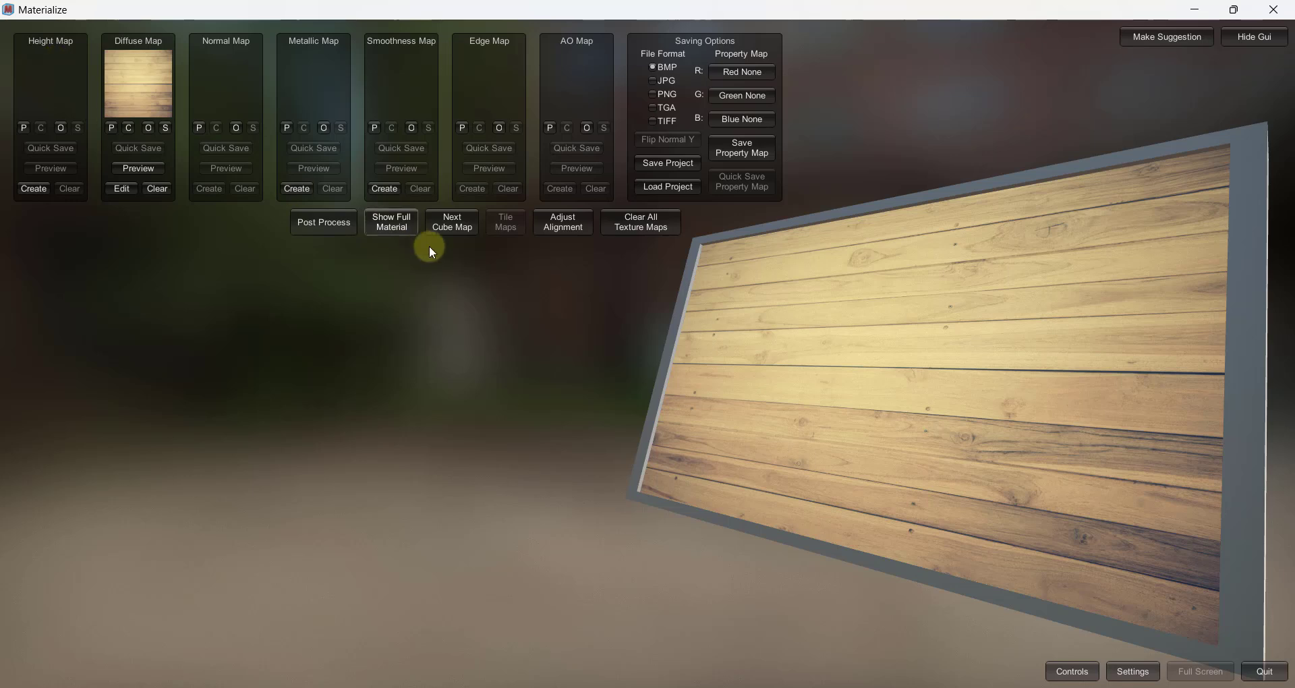
Generate a height map from the wood-plank diffuse and set it as the Height Map.
{"action": "left_click", "coordinate": [32, 189]}
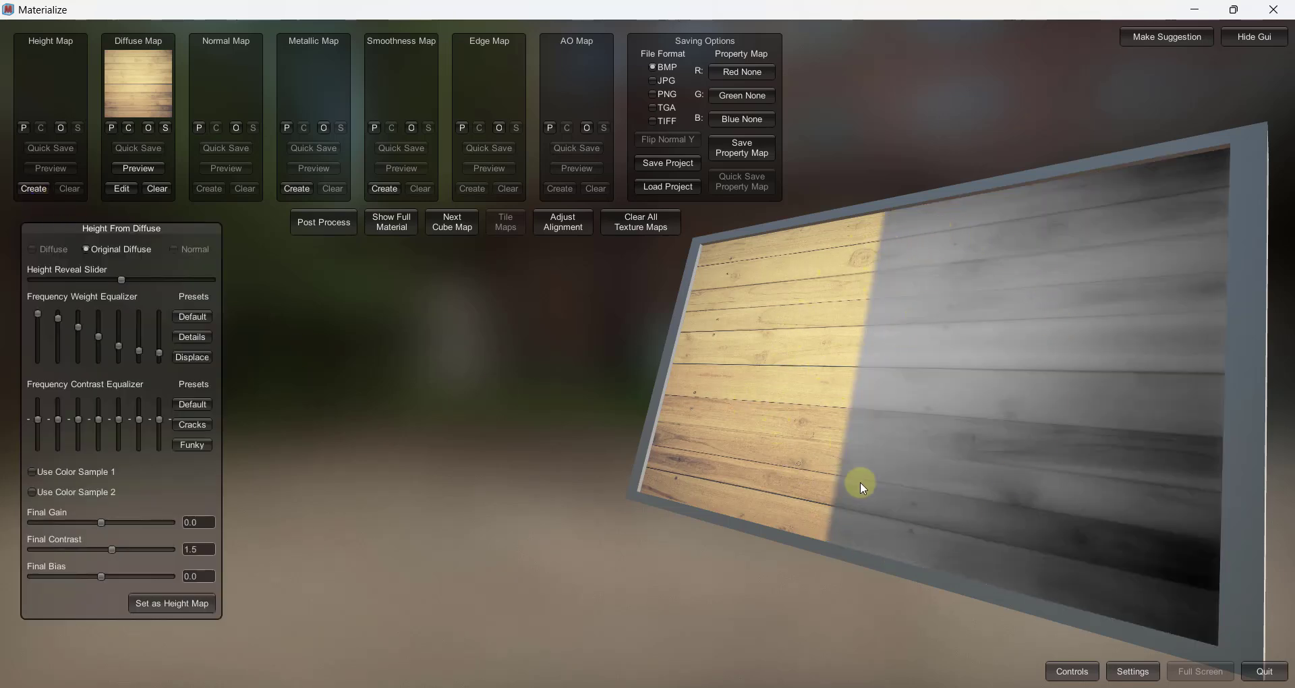
{"action": "left_click_drag", "start_coordinate": [907, 484], "coordinate": [982, 463]}
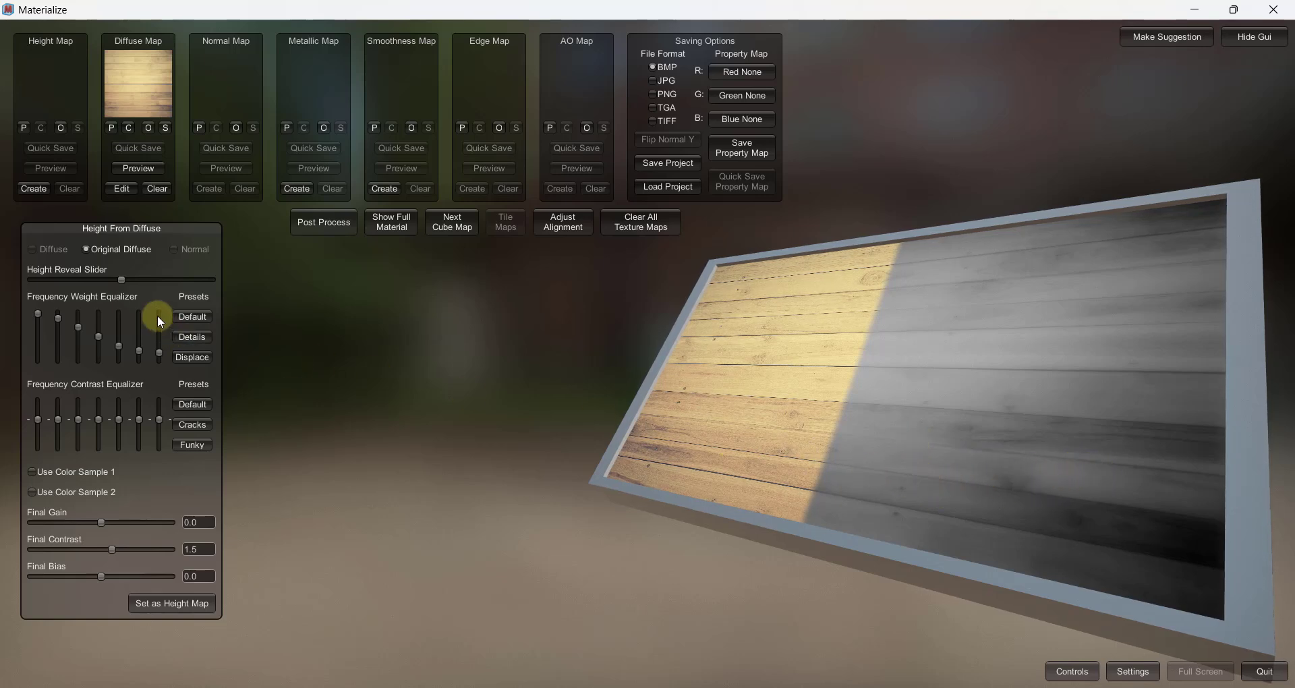
{"action": "left_click_drag", "start_coordinate": [128, 280], "coordinate": [124, 282]}
{"action": "left_click", "coordinate": [163, 604]}
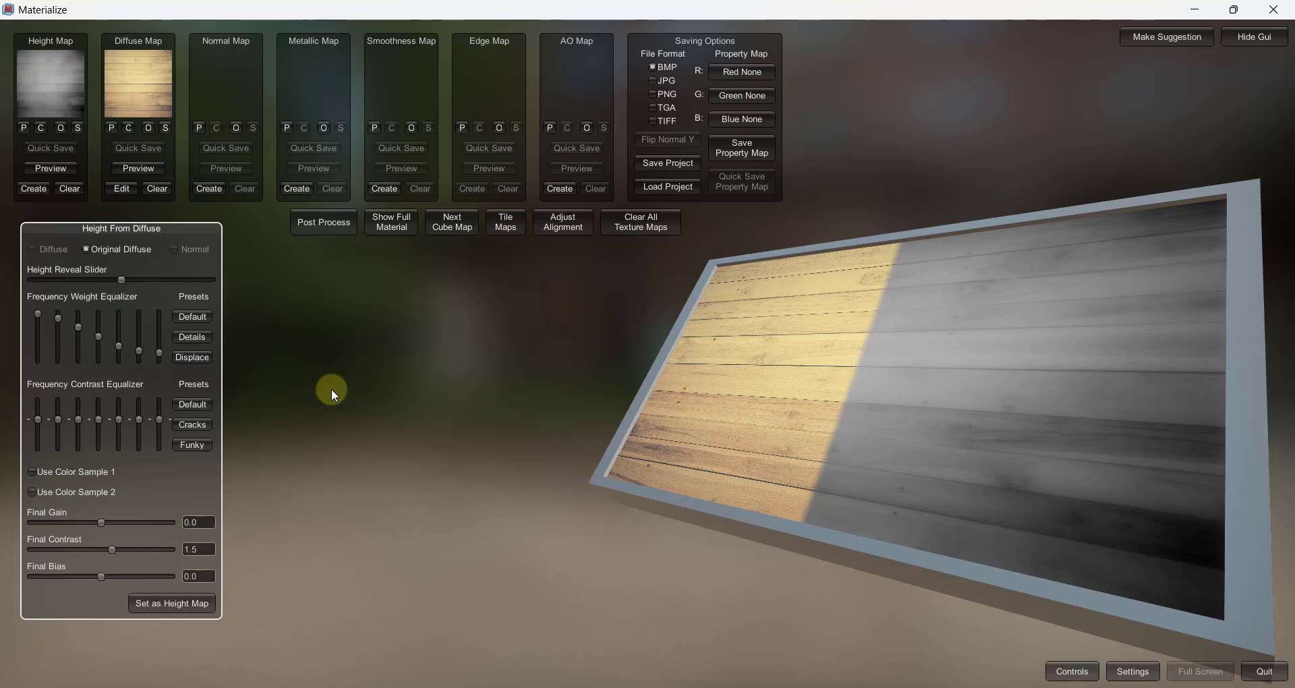
Open Tile Maps and raise Texture Tiling to about 3.36, orbiting to inspect the repeats.
{"action": "left_click", "coordinate": [503, 227]}
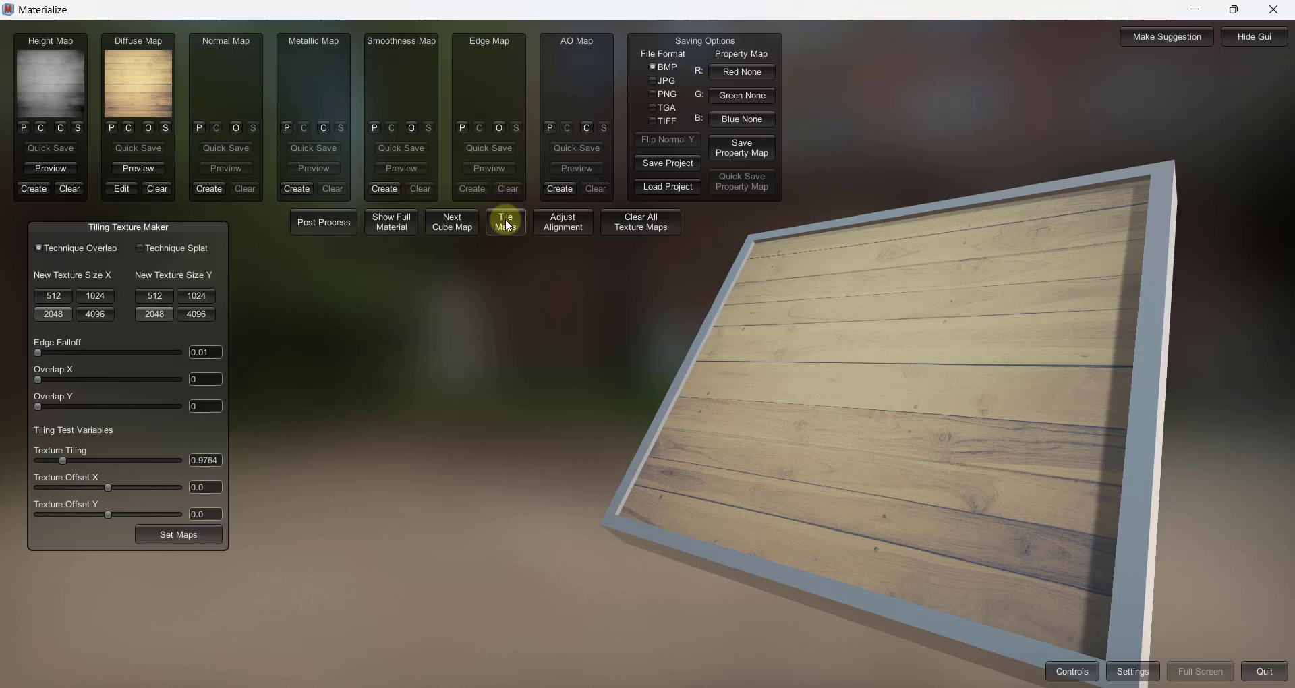
{"action": "left_click_drag", "start_coordinate": [859, 422], "coordinate": [878, 442]}
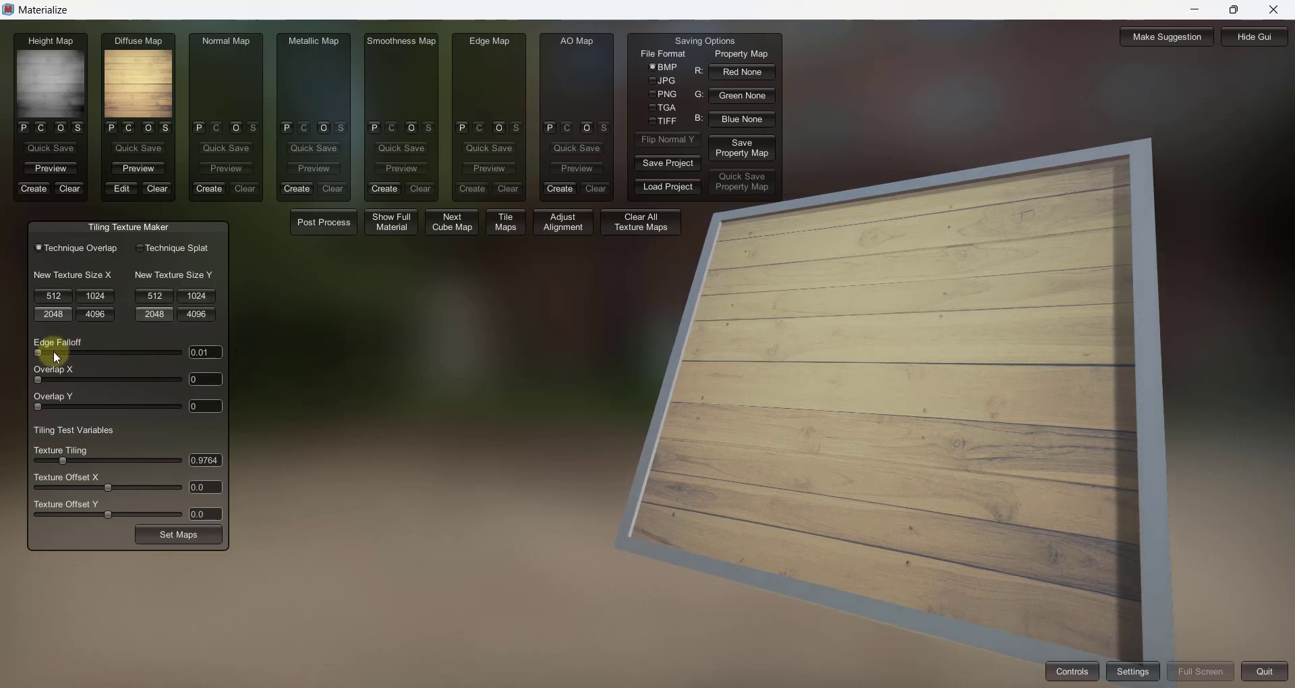
{"action": "left_click_drag", "start_coordinate": [63, 461], "coordinate": [134, 461]}
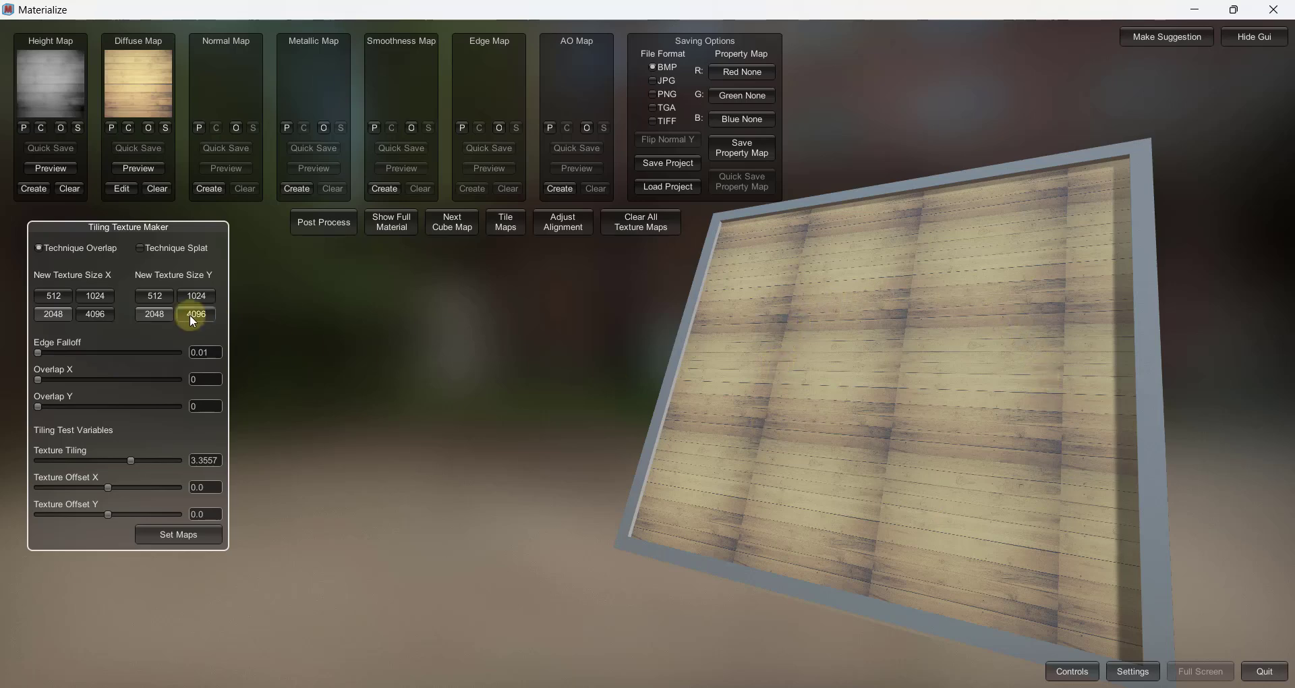
{"action": "scroll", "coordinate": [986, 398], "scroll_direction": "up", "scroll_amount": 3}
{"action": "left_click_drag", "start_coordinate": [978, 410], "coordinate": [936, 401]}
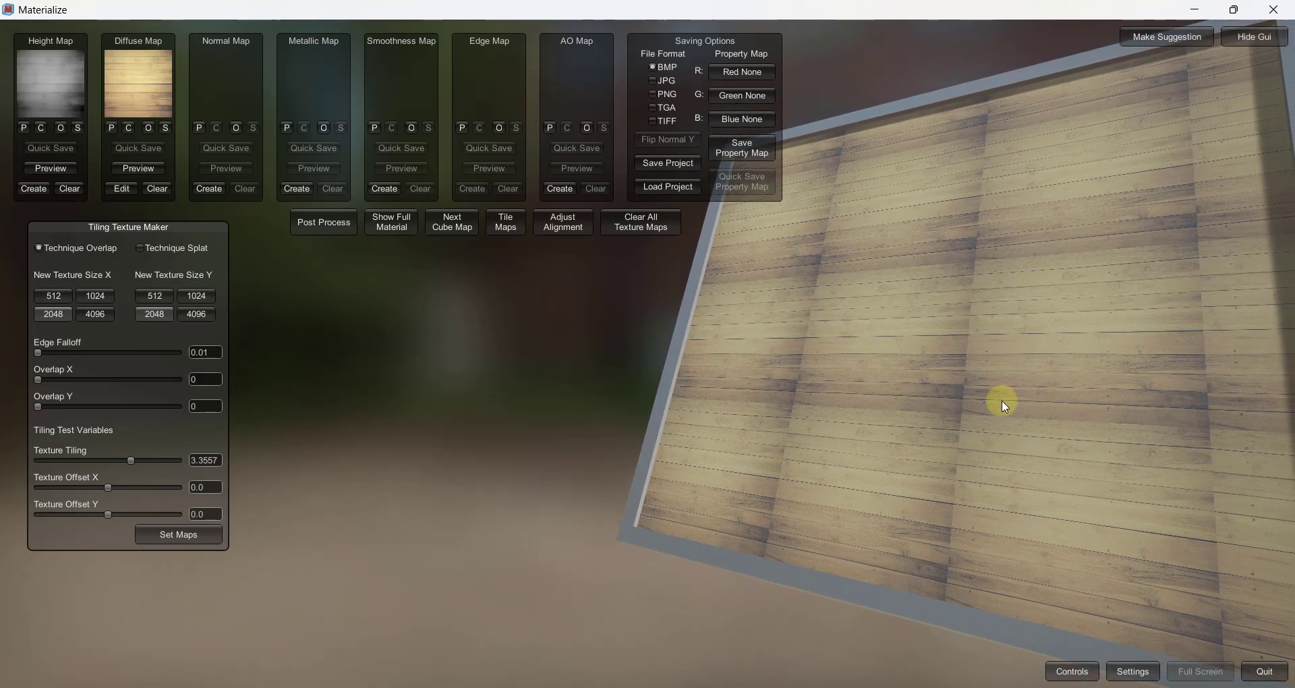
{"action": "left_click_drag", "start_coordinate": [1071, 367], "coordinate": [558, 348]}
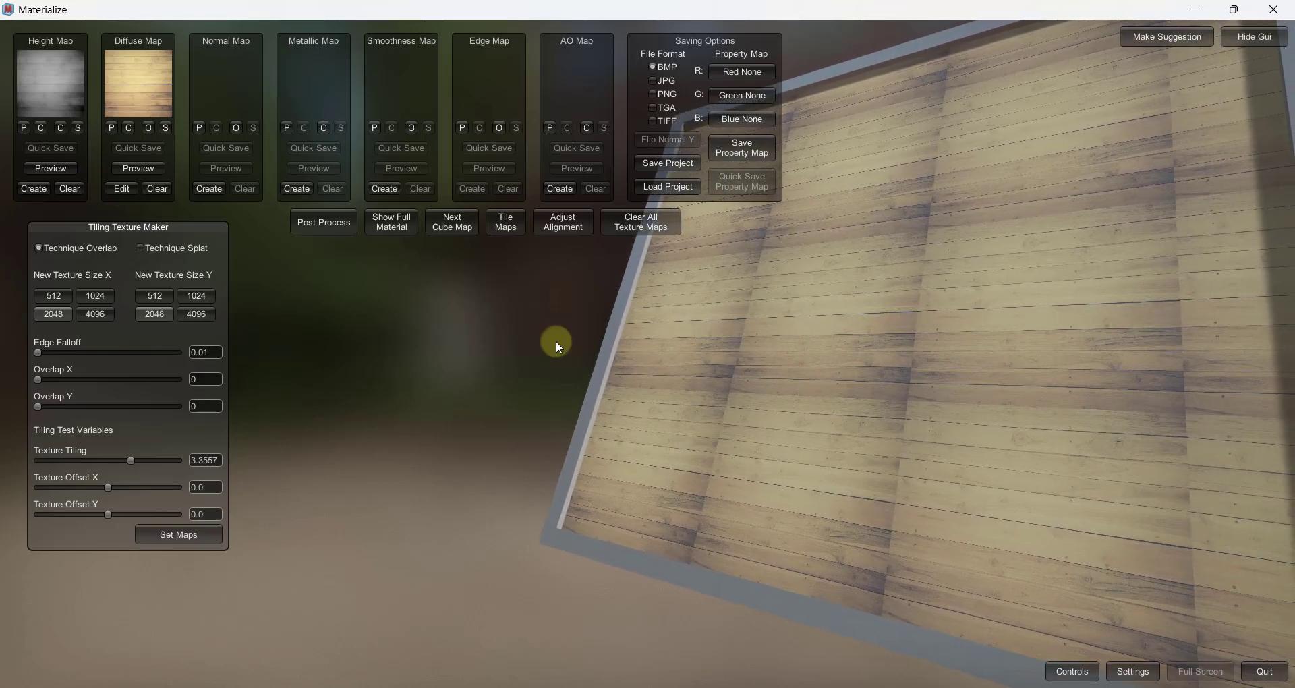
Set the new texture size to 2048 wide by 1024 high.
{"action": "left_click", "coordinate": [200, 296]}
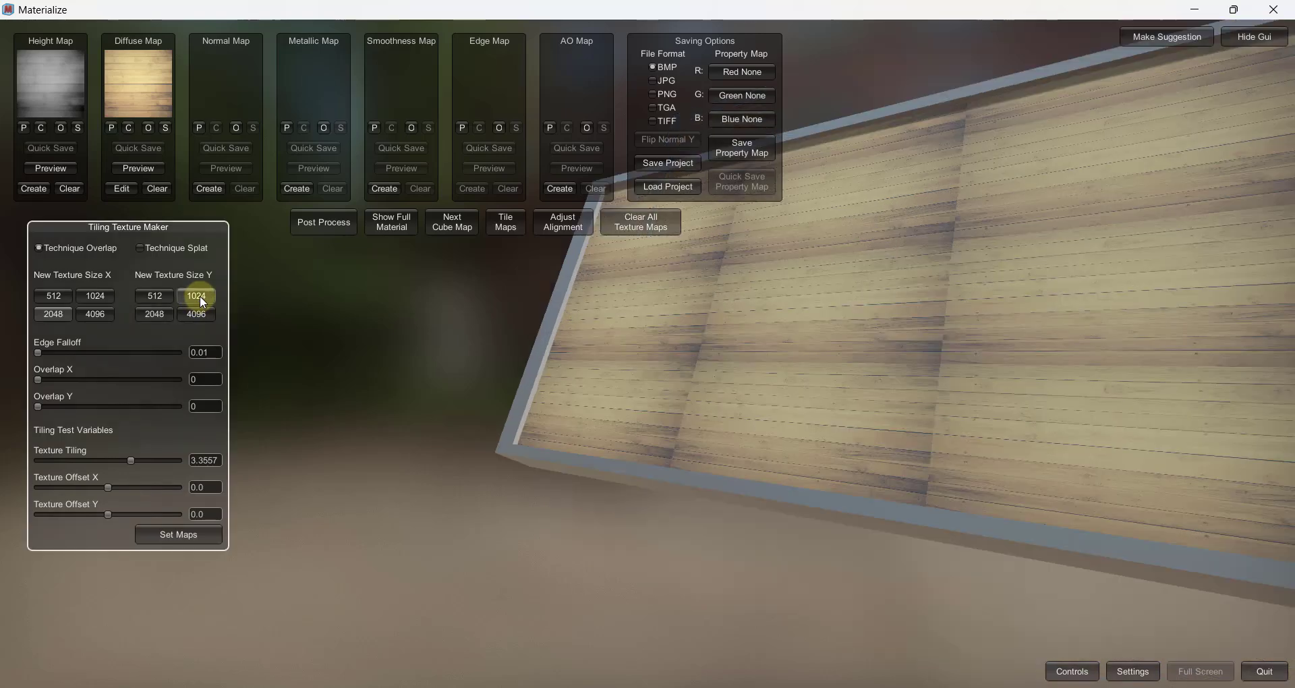
{"action": "left_click", "coordinate": [64, 314]}
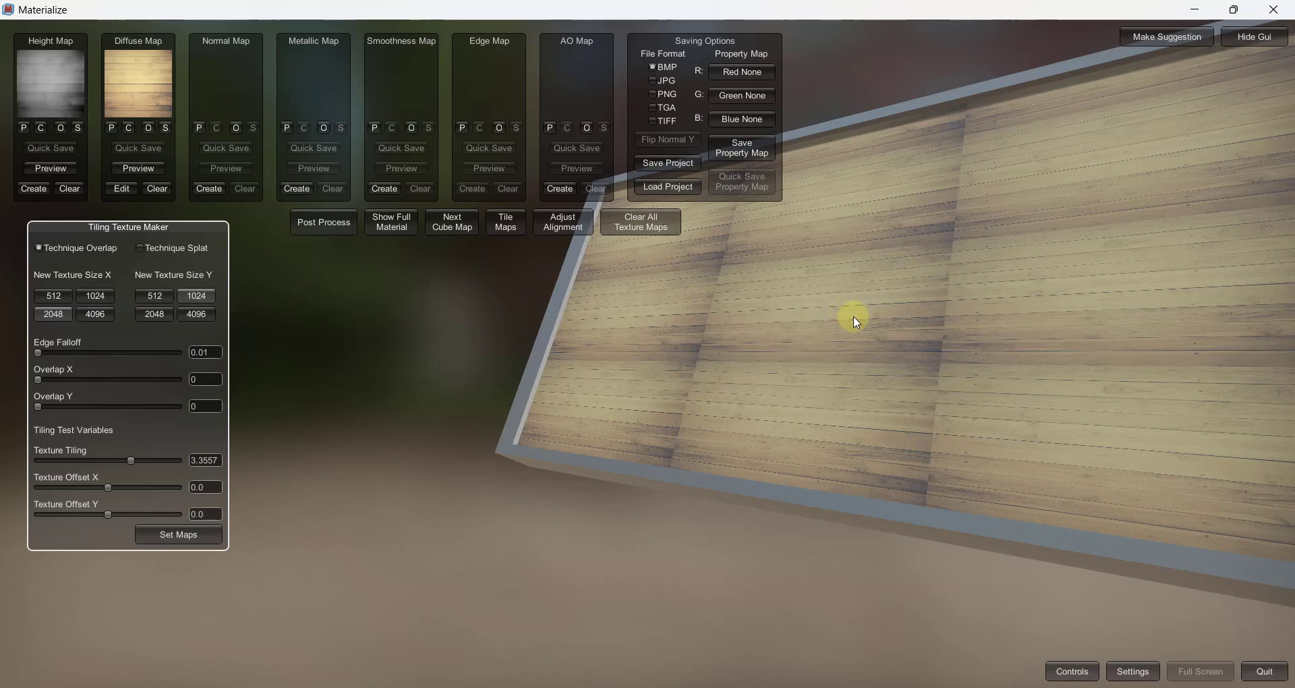
{"action": "left_click_drag", "start_coordinate": [926, 327], "coordinate": [999, 342]}
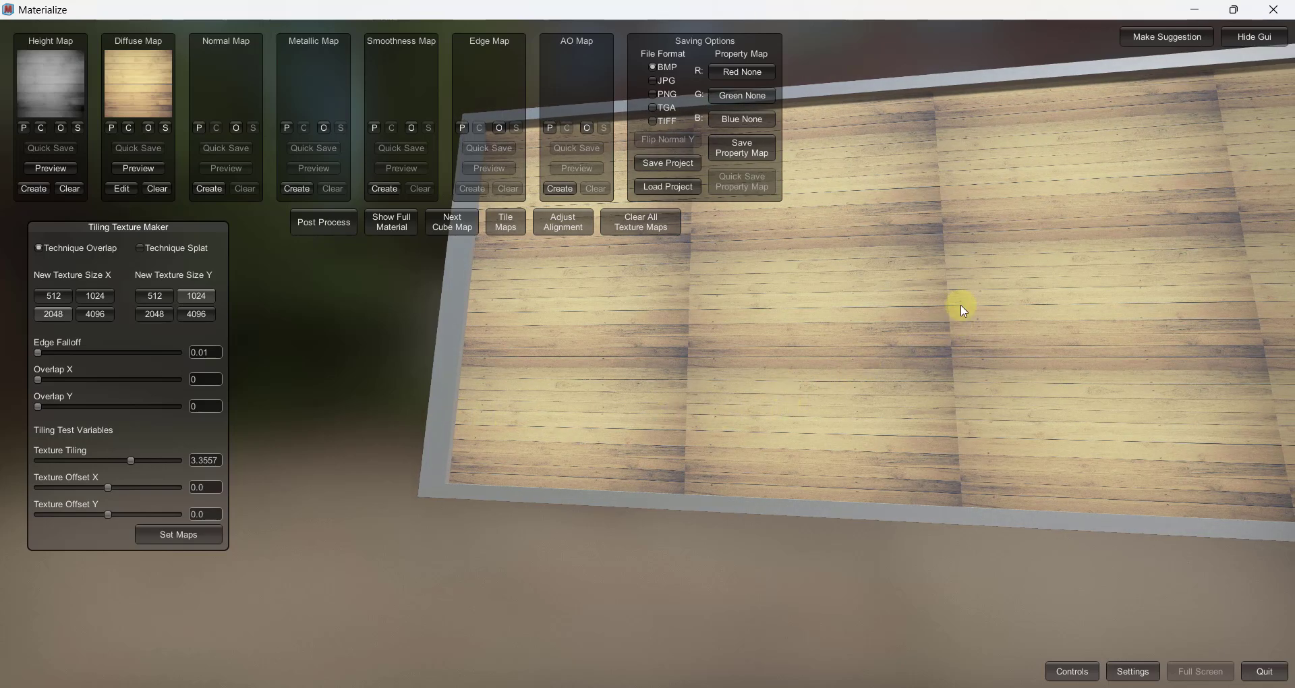
Set Edge Falloff to 1 and Overlap X to about 0.27, rotating the plane to check seams.
{"action": "left_click_drag", "start_coordinate": [1015, 257], "coordinate": [952, 254]}
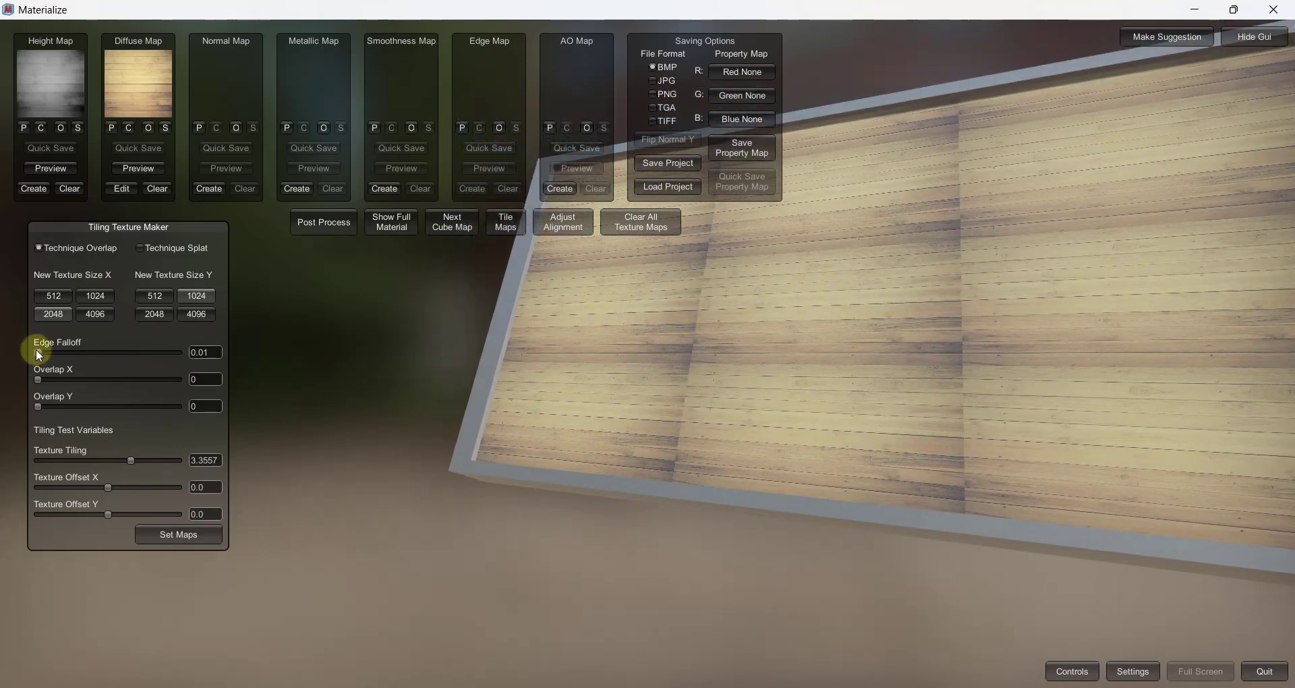
{"action": "left_click_drag", "start_coordinate": [881, 428], "coordinate": [862, 260]}
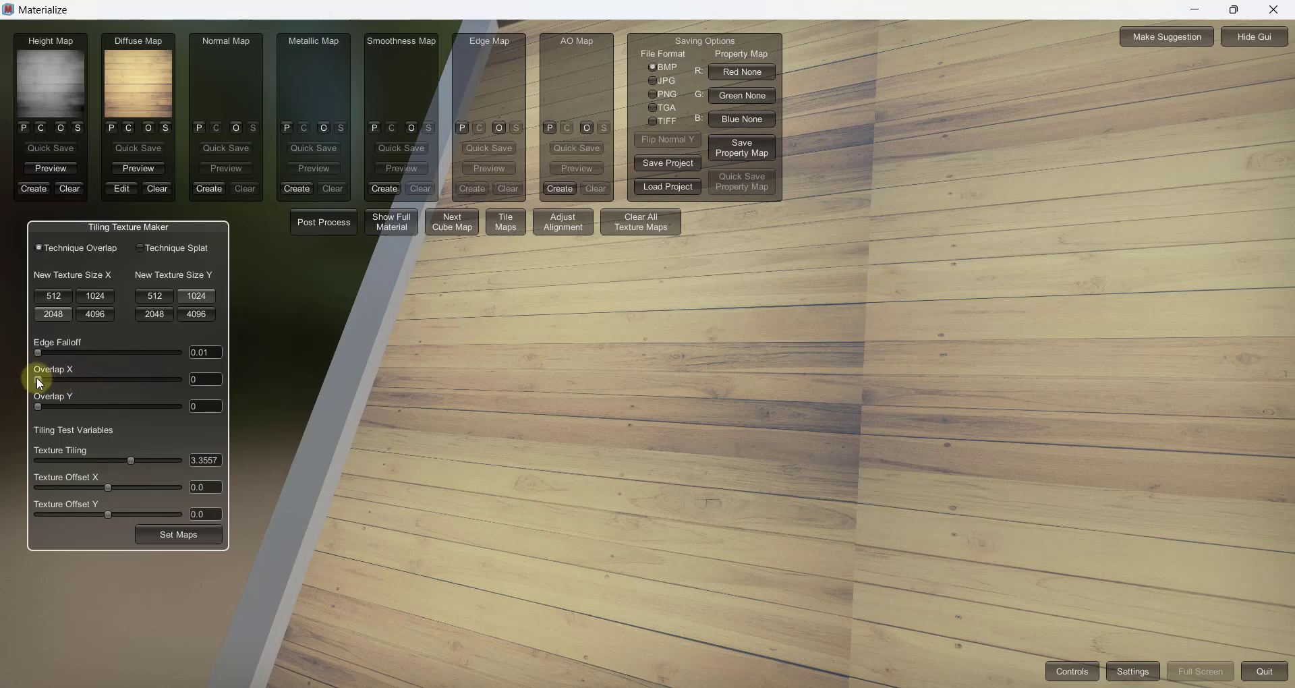
{"action": "left_click_drag", "start_coordinate": [36, 377], "coordinate": [58, 380]}
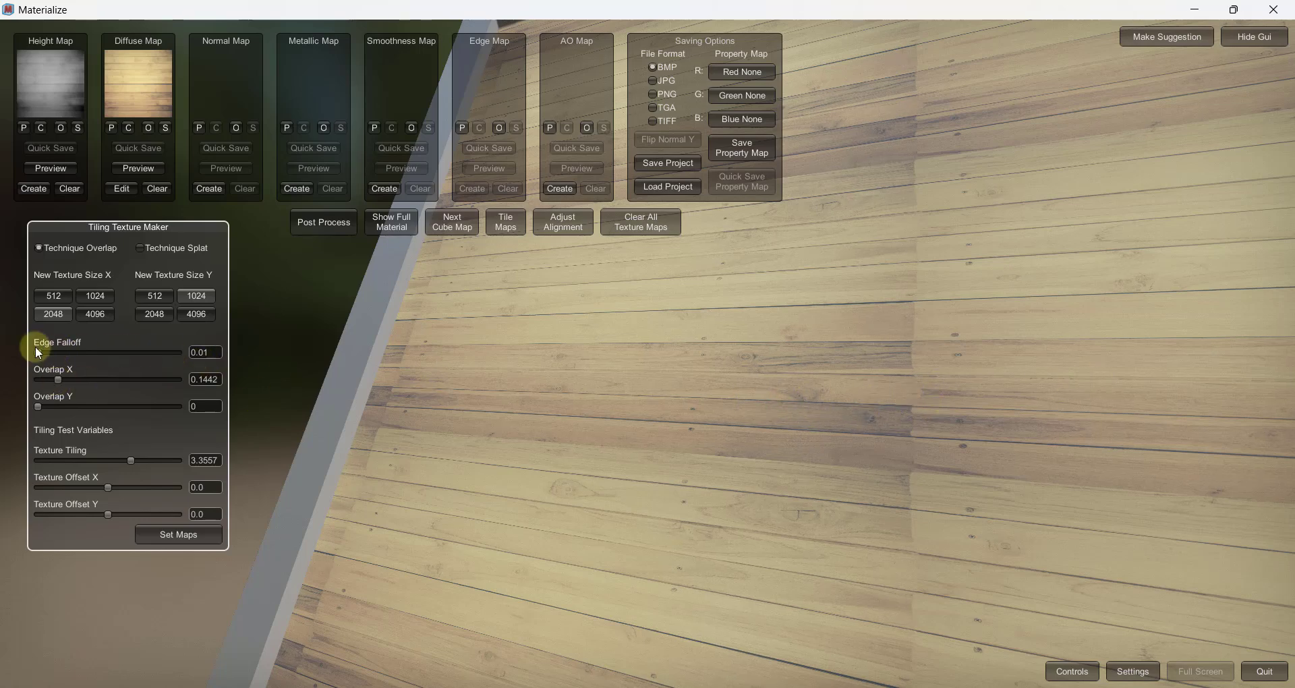
{"action": "left_click_drag", "start_coordinate": [39, 351], "coordinate": [78, 354]}
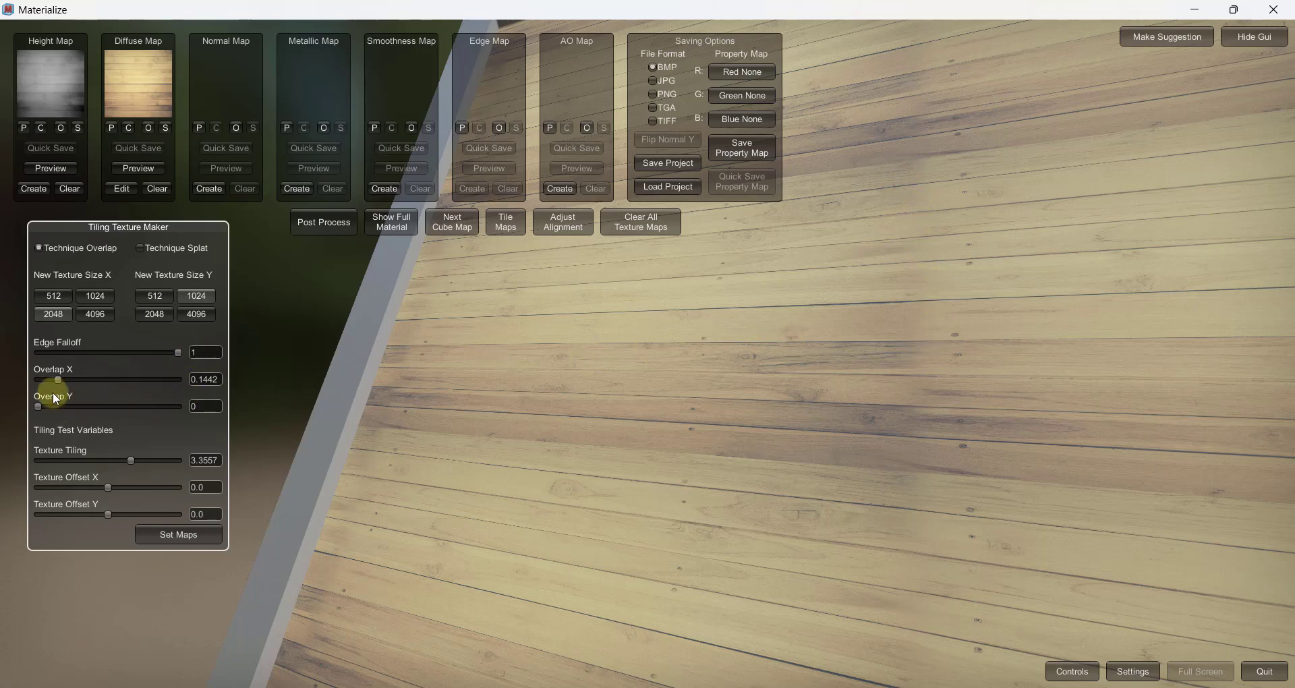
{"action": "mouse_move", "coordinate": [58, 379]}
{"action": "left_mouse_down"}
{"action": "mouse_move", "coordinate": [111, 378]}
{"action": "mouse_move", "coordinate": [66, 388]}
{"action": "mouse_move", "coordinate": [95, 386]}
{"action": "mouse_move", "coordinate": [80, 387]}
{"action": "left_mouse_up"}
{"action": "left_click_drag", "start_coordinate": [499, 327], "coordinate": [901, 378]}
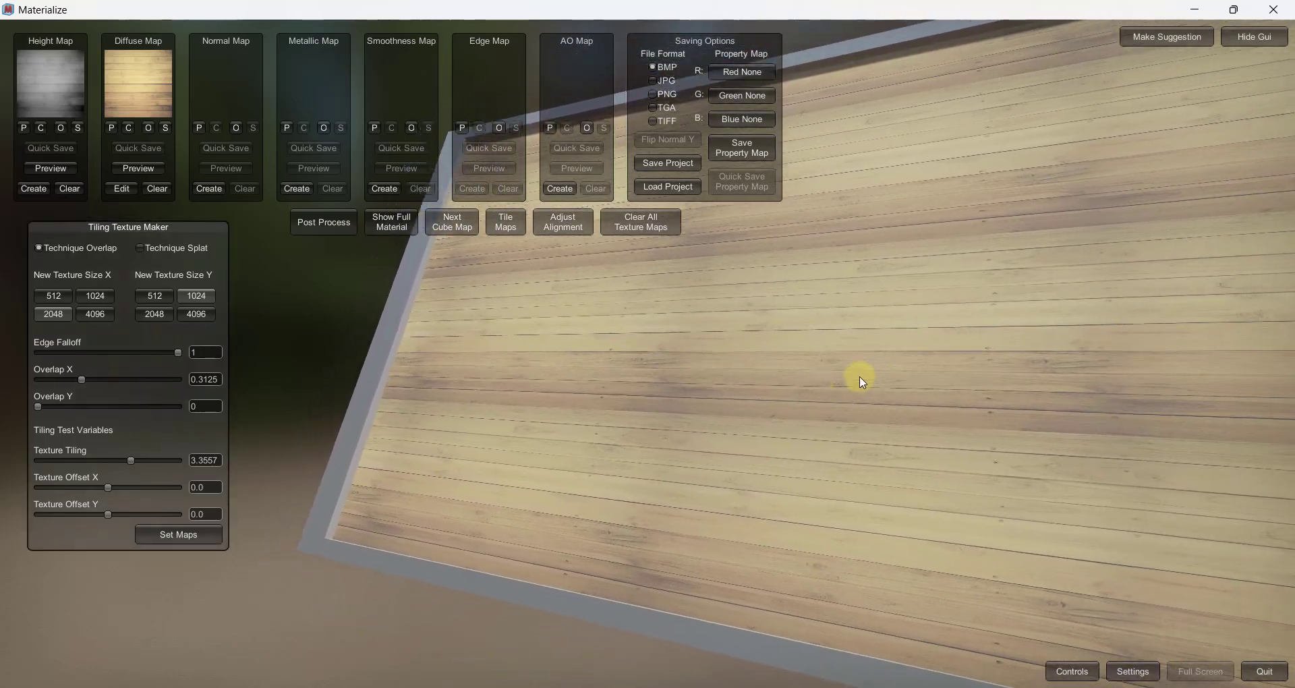
{"action": "mouse_move", "coordinate": [83, 379]}
{"action": "left_mouse_down"}
{"action": "mouse_move", "coordinate": [37, 389]}
{"action": "mouse_move", "coordinate": [93, 386]}
{"action": "mouse_move", "coordinate": [79, 383]}
{"action": "left_mouse_up"}
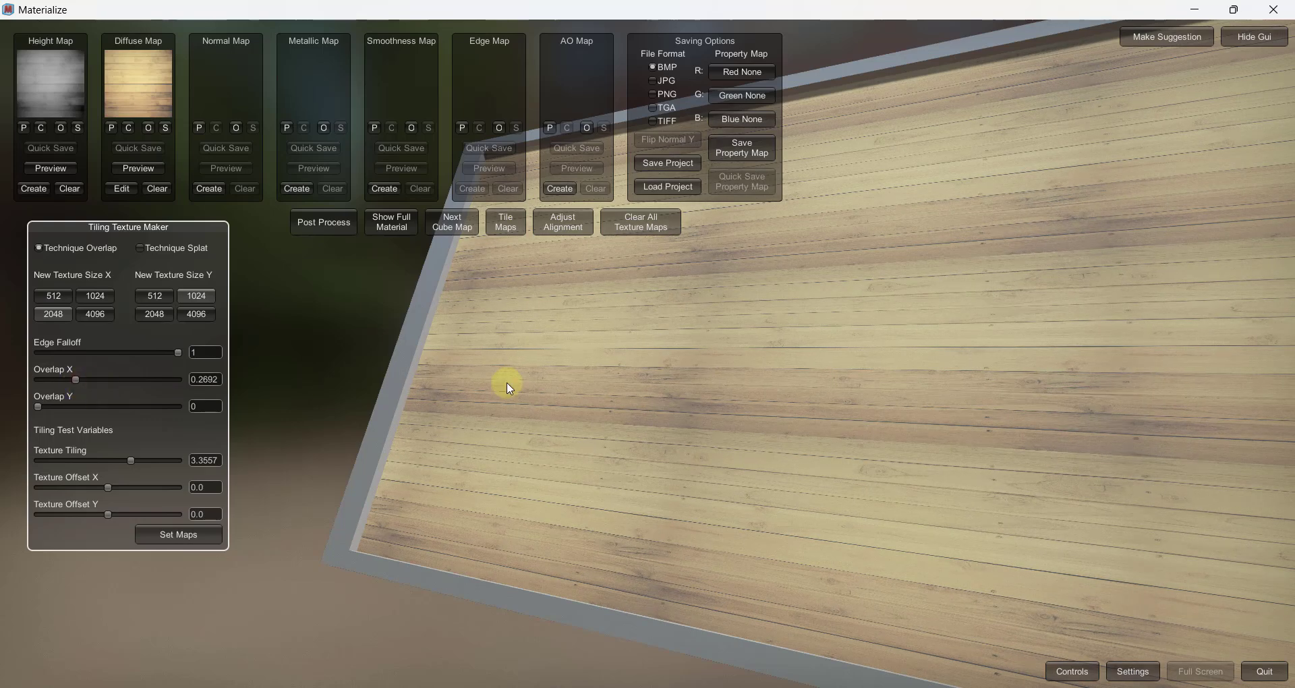
{"action": "left_click_drag", "start_coordinate": [1161, 402], "coordinate": [713, 402]}
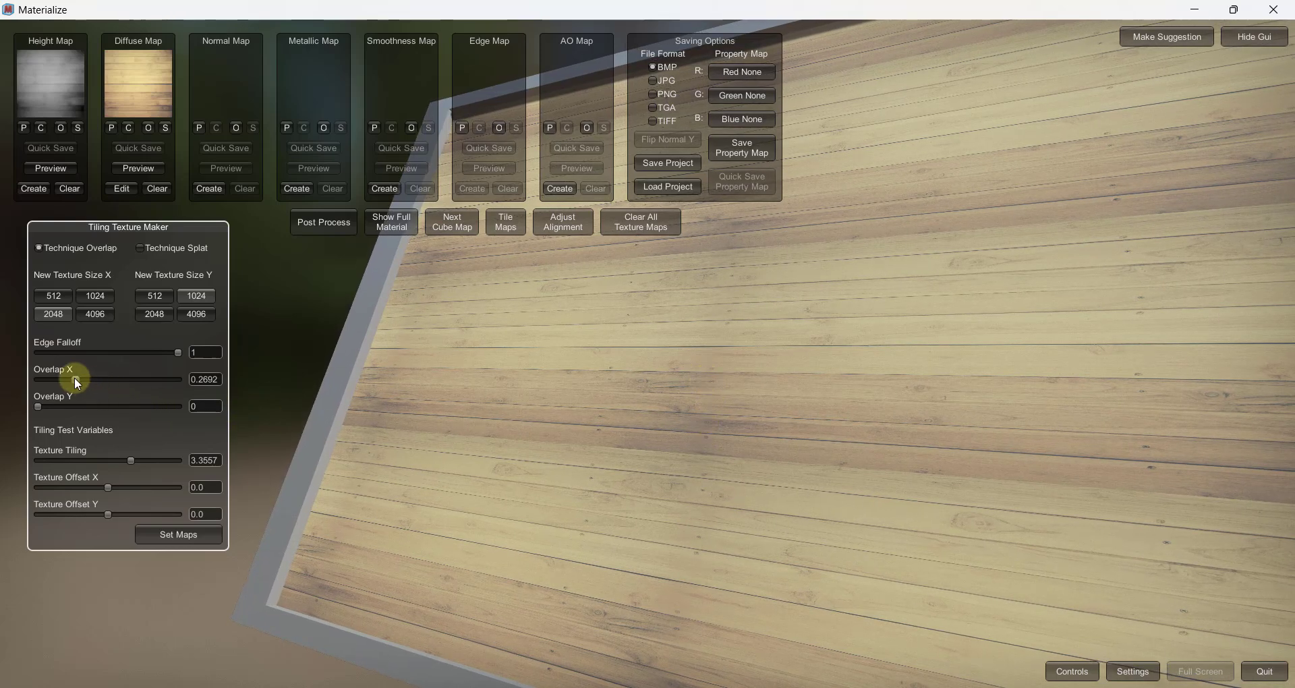
Adjust Overlap X to 0.3701, Overlap Y to 0.1923 and Texture Tiling to 3.5442.
{"action": "left_click_drag", "start_coordinate": [74, 378], "coordinate": [87, 375]}
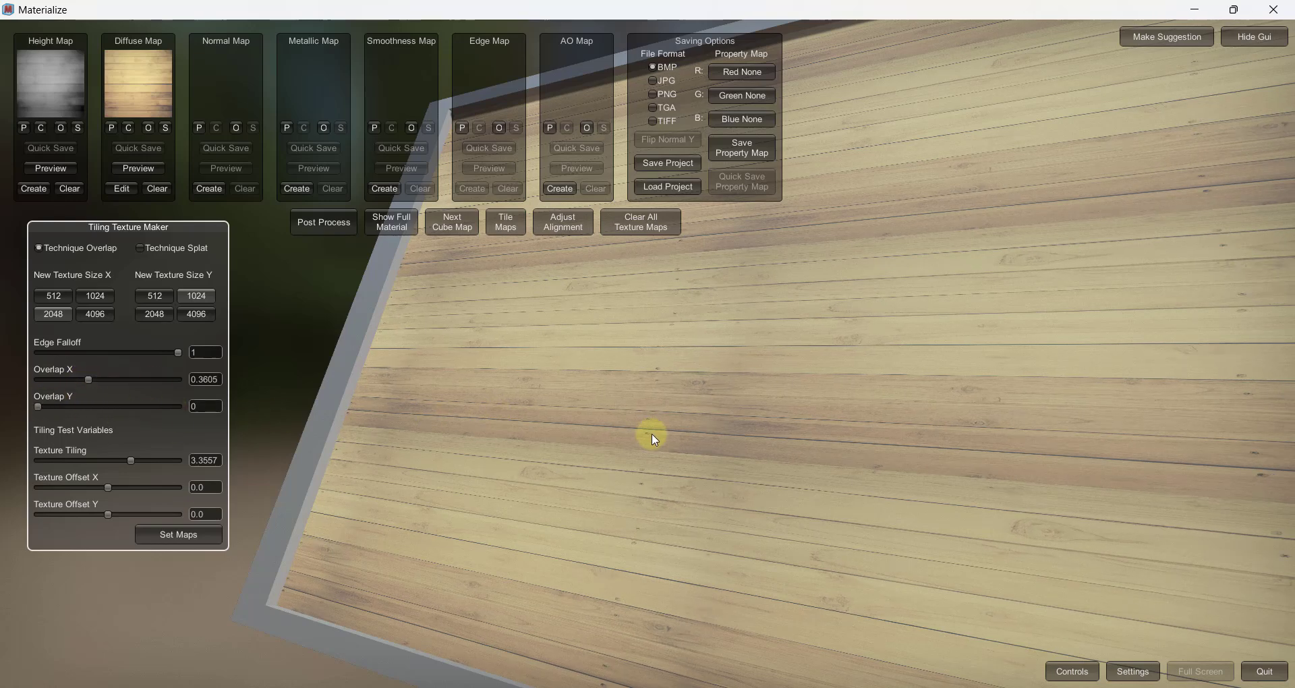
{"action": "left_click_drag", "start_coordinate": [653, 437], "coordinate": [753, 502]}
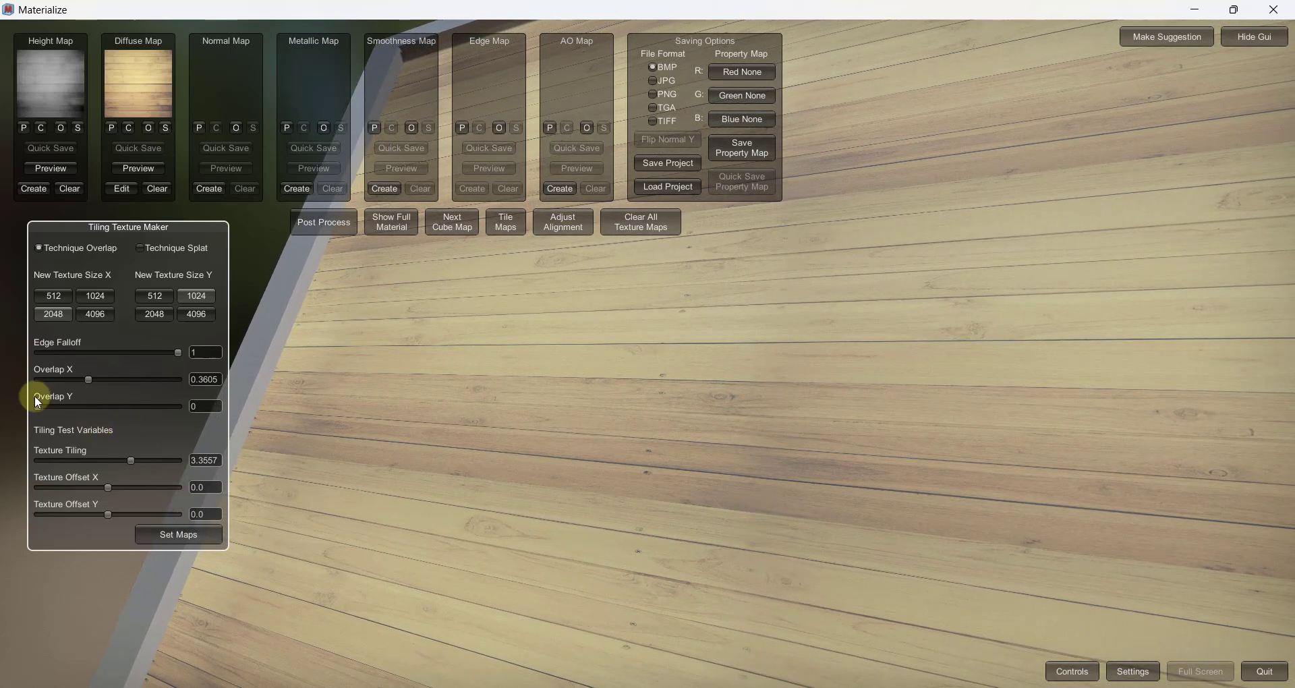
{"action": "left_click_drag", "start_coordinate": [38, 406], "coordinate": [70, 406]}
{"action": "left_click_drag", "start_coordinate": [585, 409], "coordinate": [940, 475]}
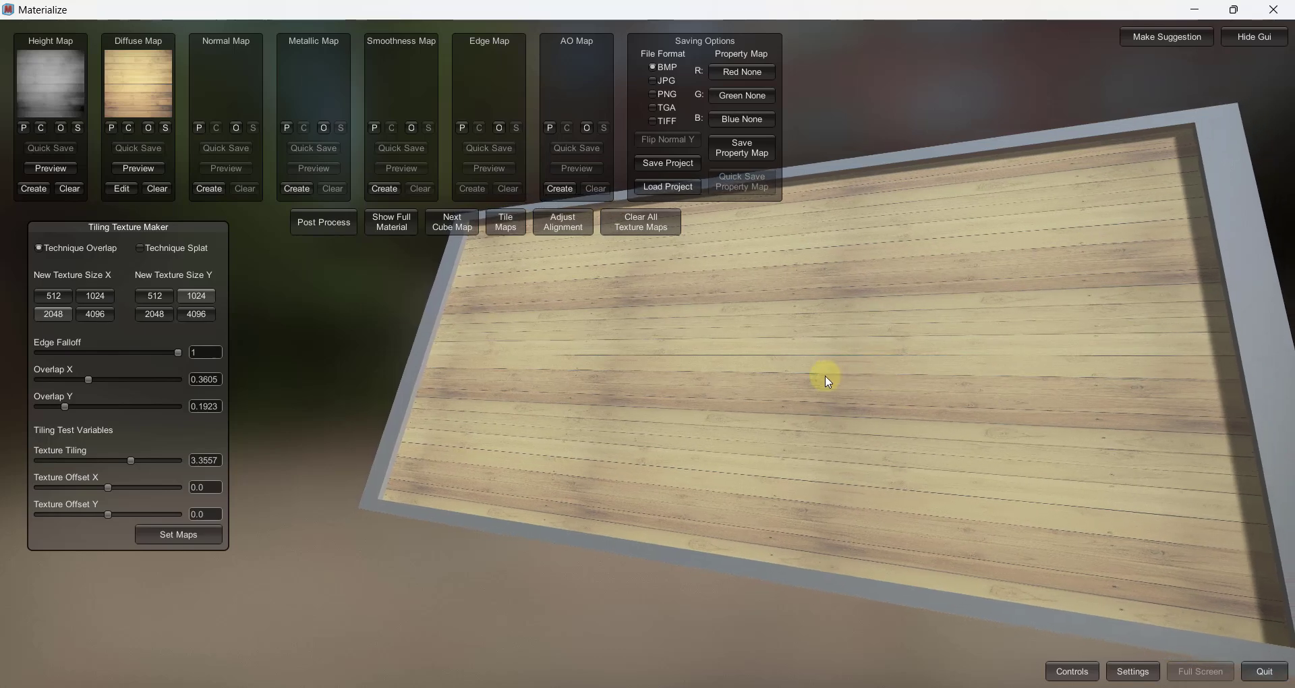
{"action": "mouse_move", "coordinate": [132, 460]}
{"action": "left_mouse_down"}
{"action": "mouse_move", "coordinate": [185, 459]}
{"action": "mouse_move", "coordinate": [136, 460]}
{"action": "left_mouse_up"}
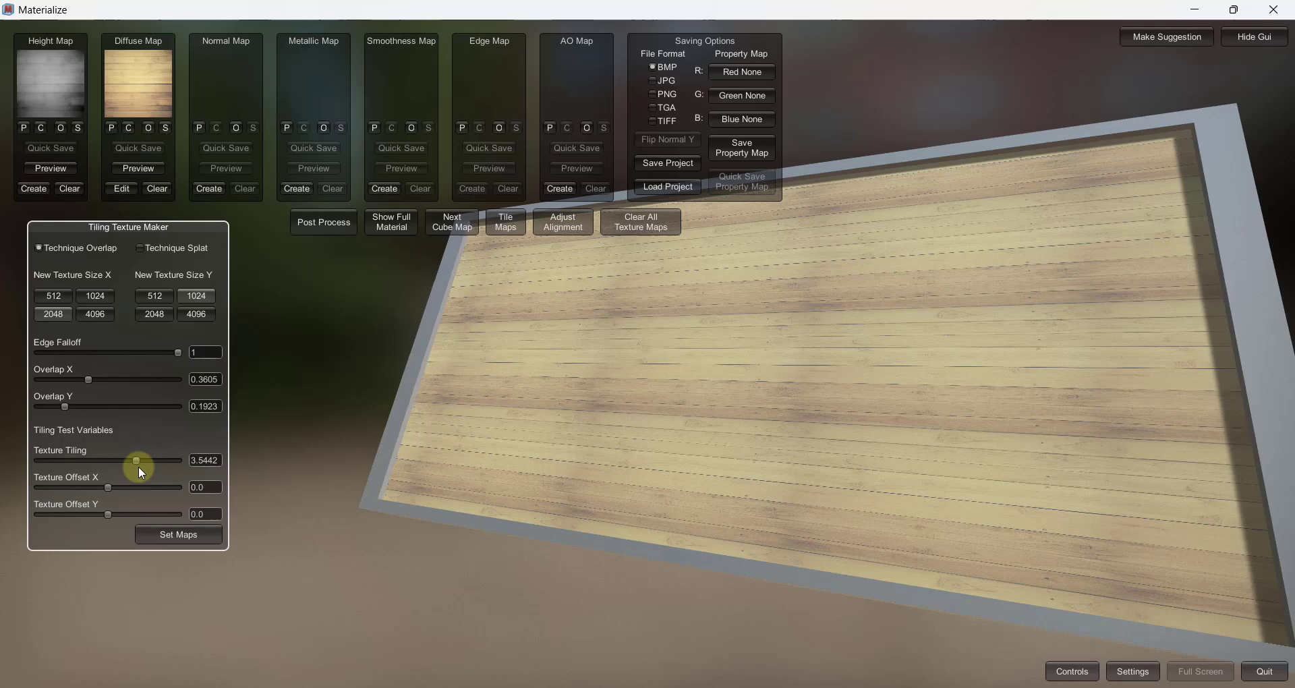
{"action": "mouse_move", "coordinate": [84, 382]}
{"action": "left_mouse_down"}
{"action": "mouse_move", "coordinate": [125, 380]}
{"action": "mouse_move", "coordinate": [38, 387]}
{"action": "mouse_move", "coordinate": [91, 387]}
{"action": "left_mouse_up"}
Apply the tiling with Set Maps and save the diffuse map as WoodFloorSeamless in Downloads.
{"action": "right_click_drag", "start_coordinate": [905, 342], "coordinate": [983, 367]}
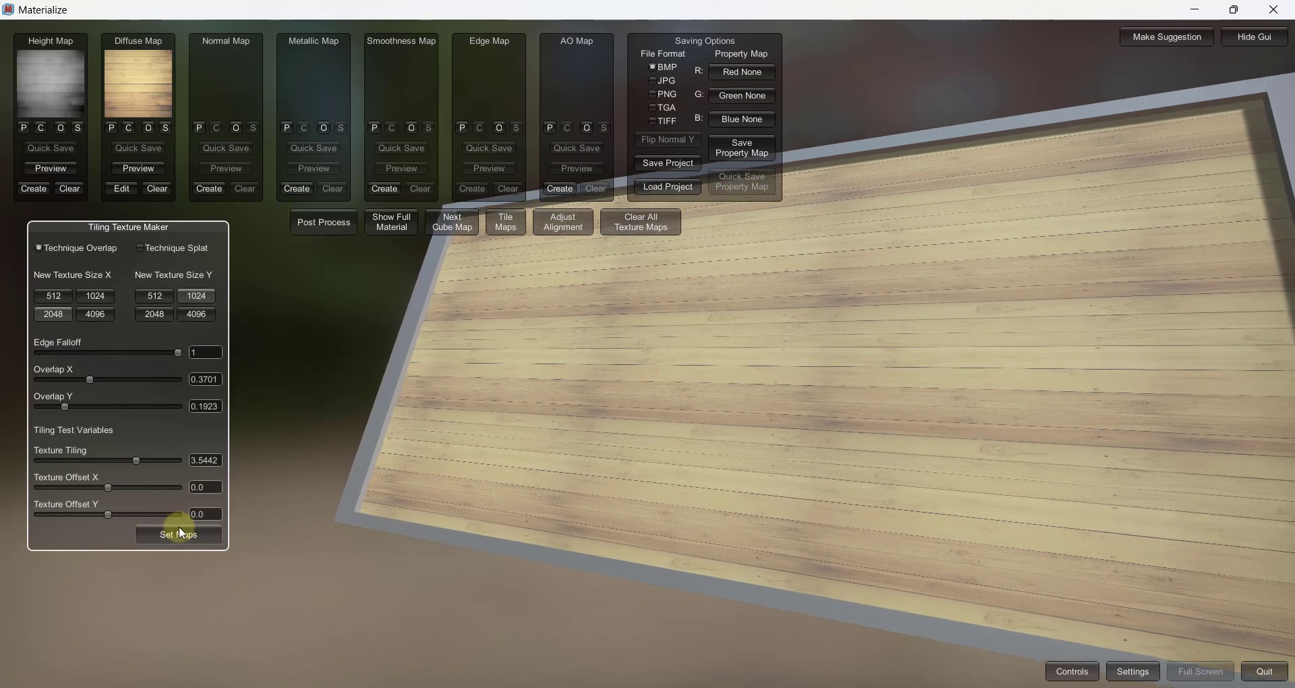
{"action": "left_click", "coordinate": [185, 538]}
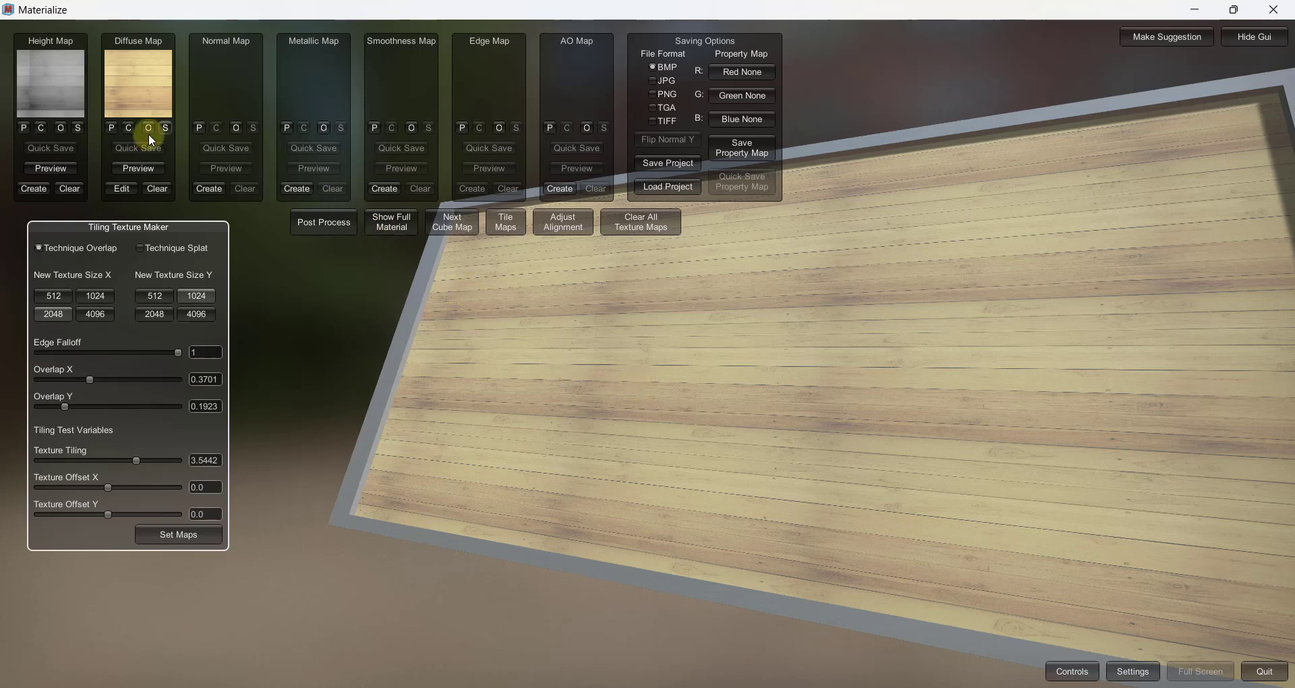
{"action": "left_click", "coordinate": [166, 129]}
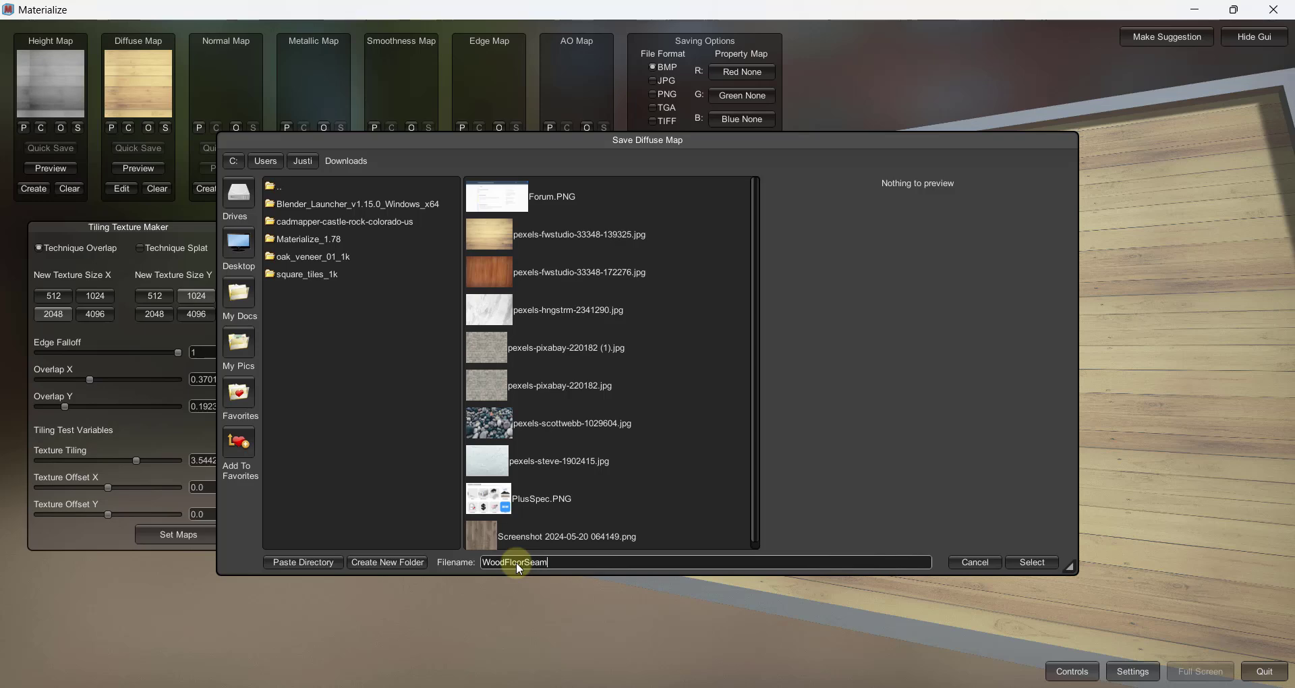
{"action": "type", "text": "ess"}
{"action": "left_click", "coordinate": [1045, 561]}
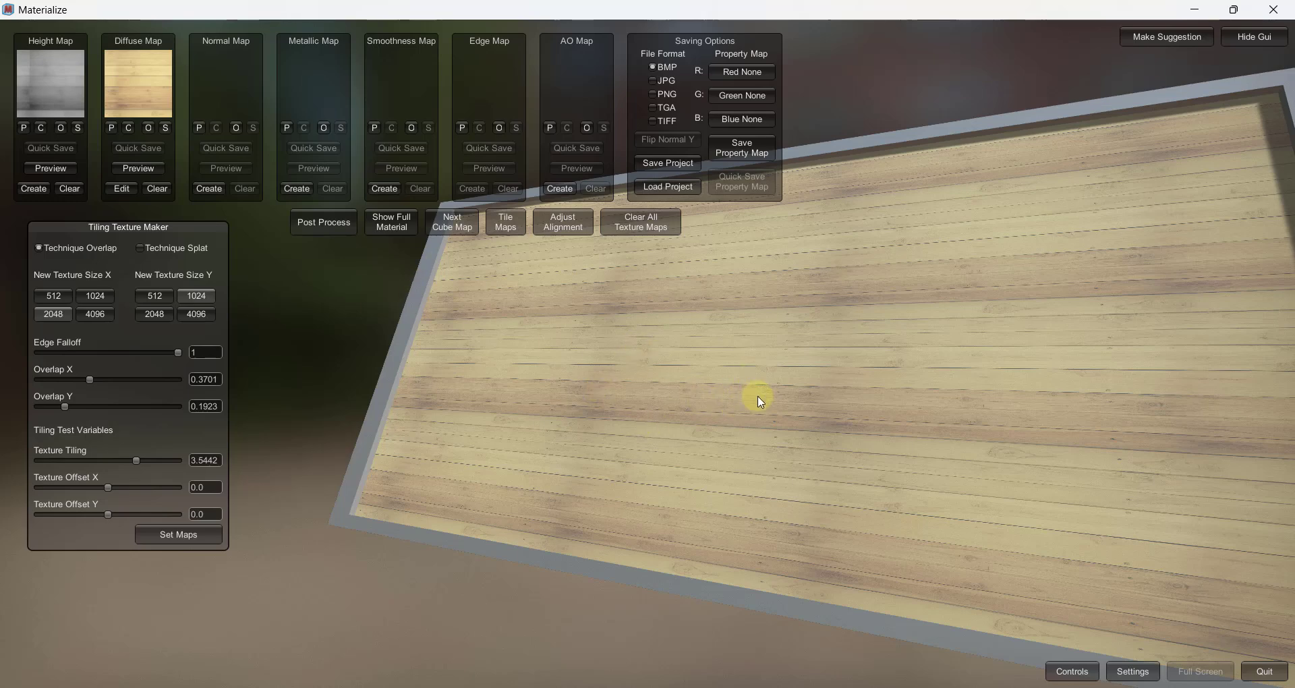
In SketchUp, draw a rectangle to create a new floor face.
{"action": "key", "text": "alt+Tab"}
{"action": "scroll", "coordinate": [209, 220], "scroll_direction": "down", "scroll_amount": 5}
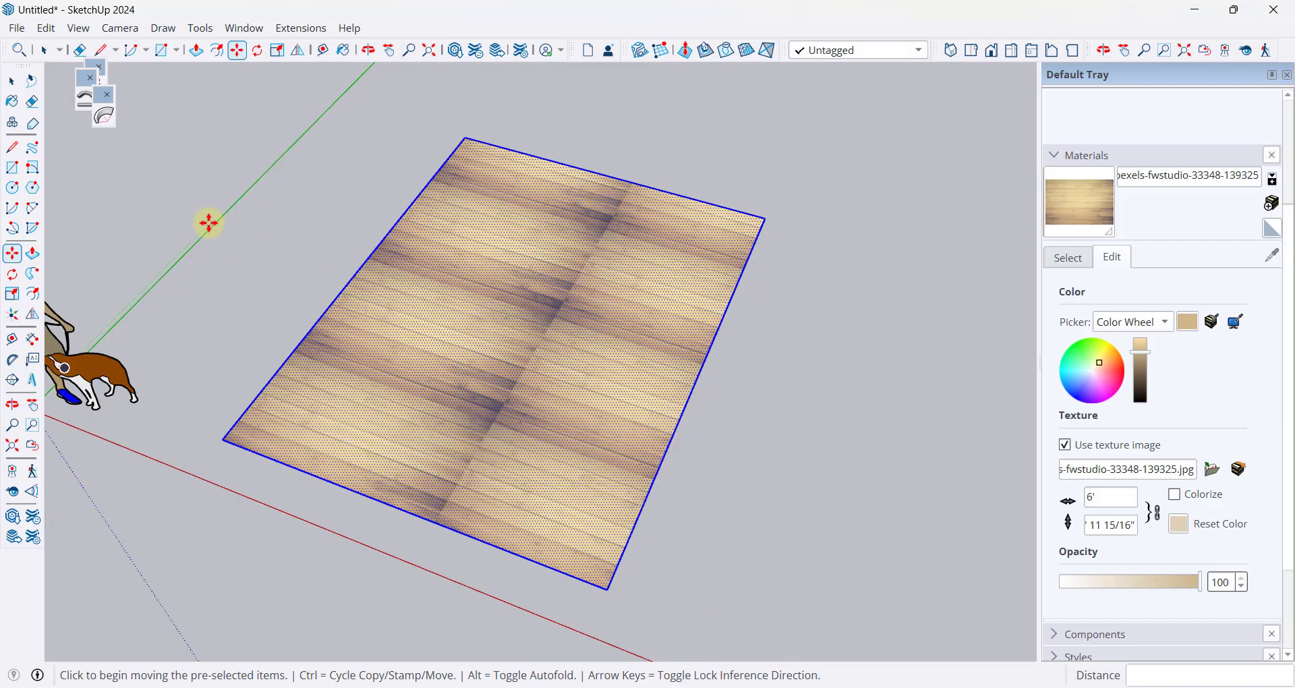
{"action": "left_click_drag", "start_coordinate": [638, 450], "coordinate": [641, 445]}
{"action": "key", "text": "space"}
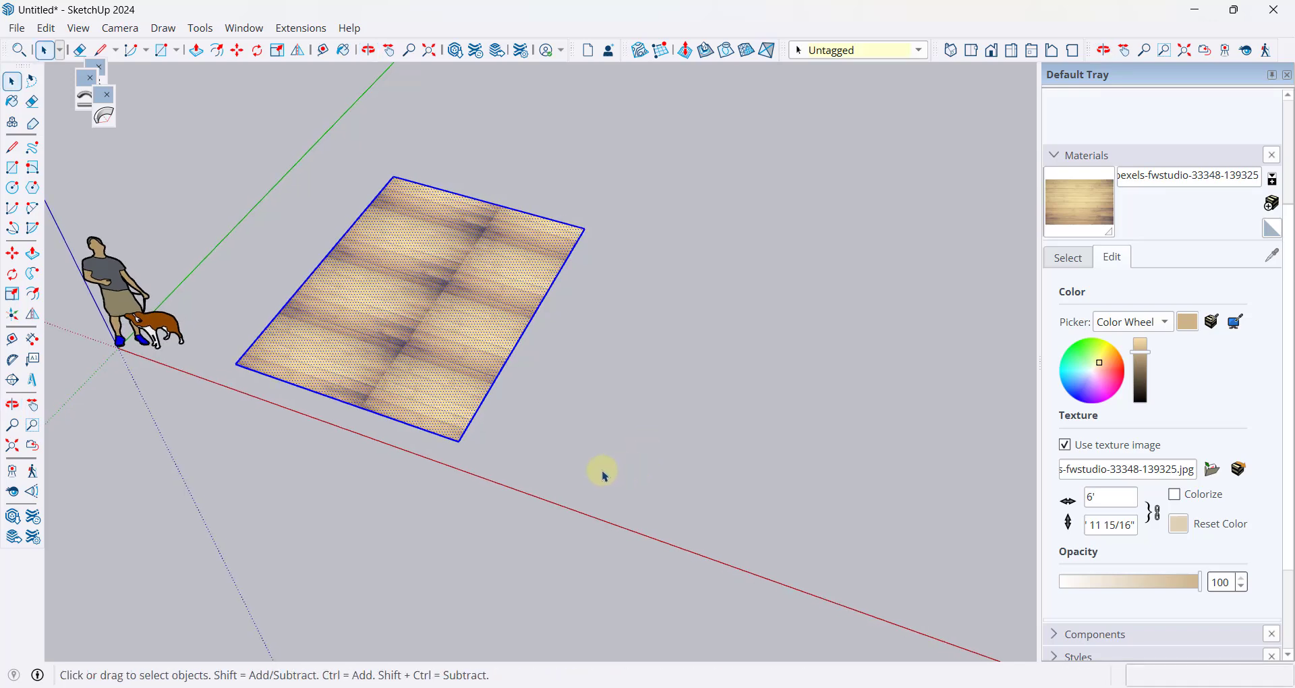
{"action": "key", "text": "r"}
{"action": "left_click", "coordinate": [580, 472]}
{"action": "left_click", "coordinate": [913, 369]}
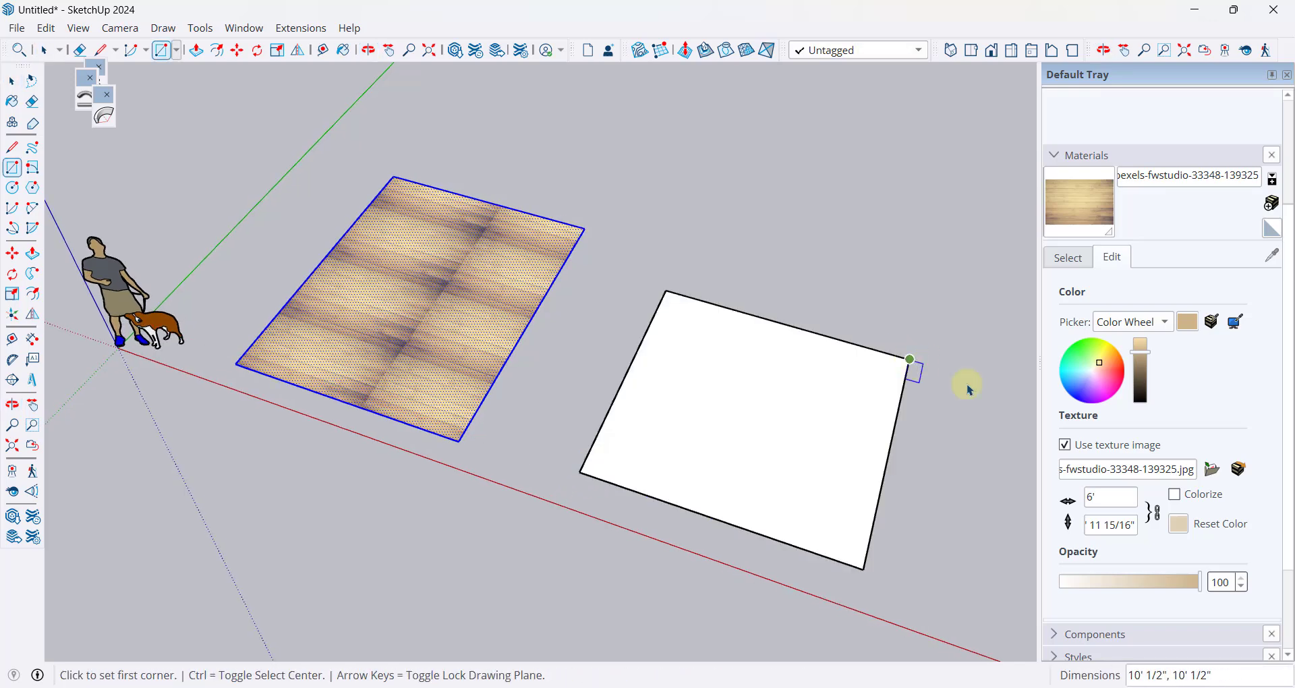
{"action": "key", "text": "space"}
{"action": "scroll", "coordinate": [868, 442], "scroll_direction": "up", "scroll_amount": 4}
Import the WoodFloorSeamless image as a texture.
{"action": "left_click", "coordinate": [17, 28]}
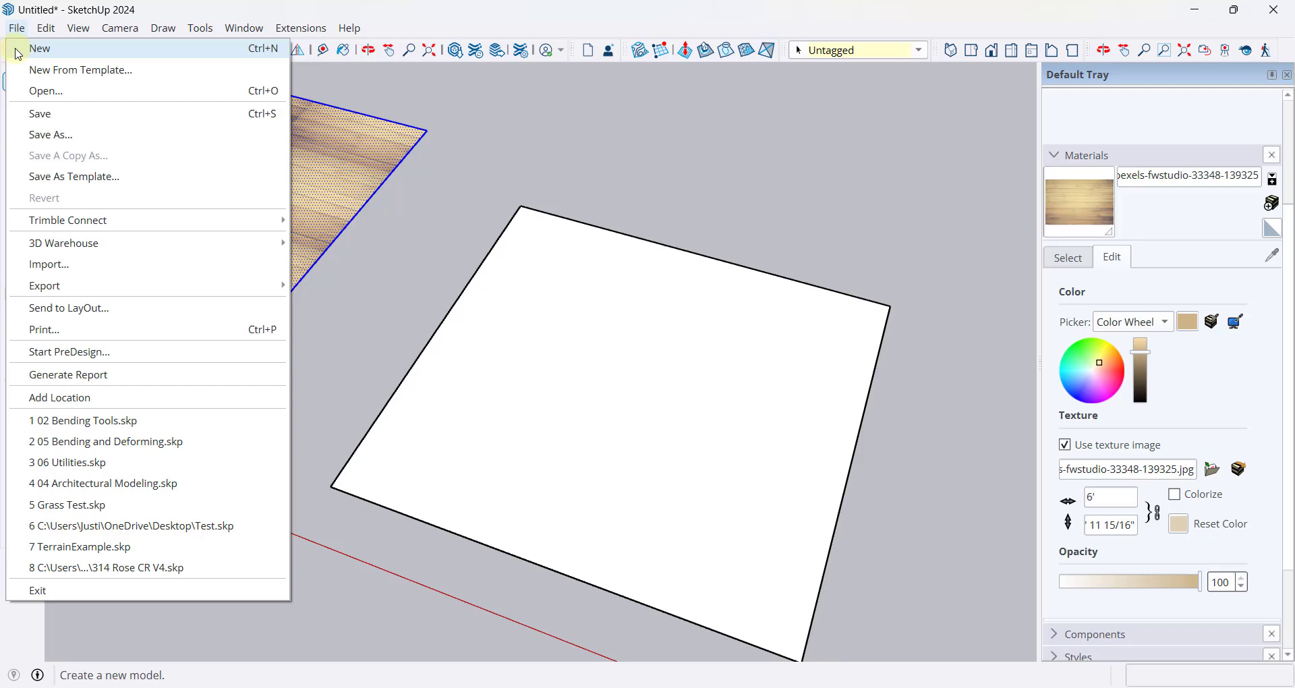
{"action": "left_click", "coordinate": [75, 270]}
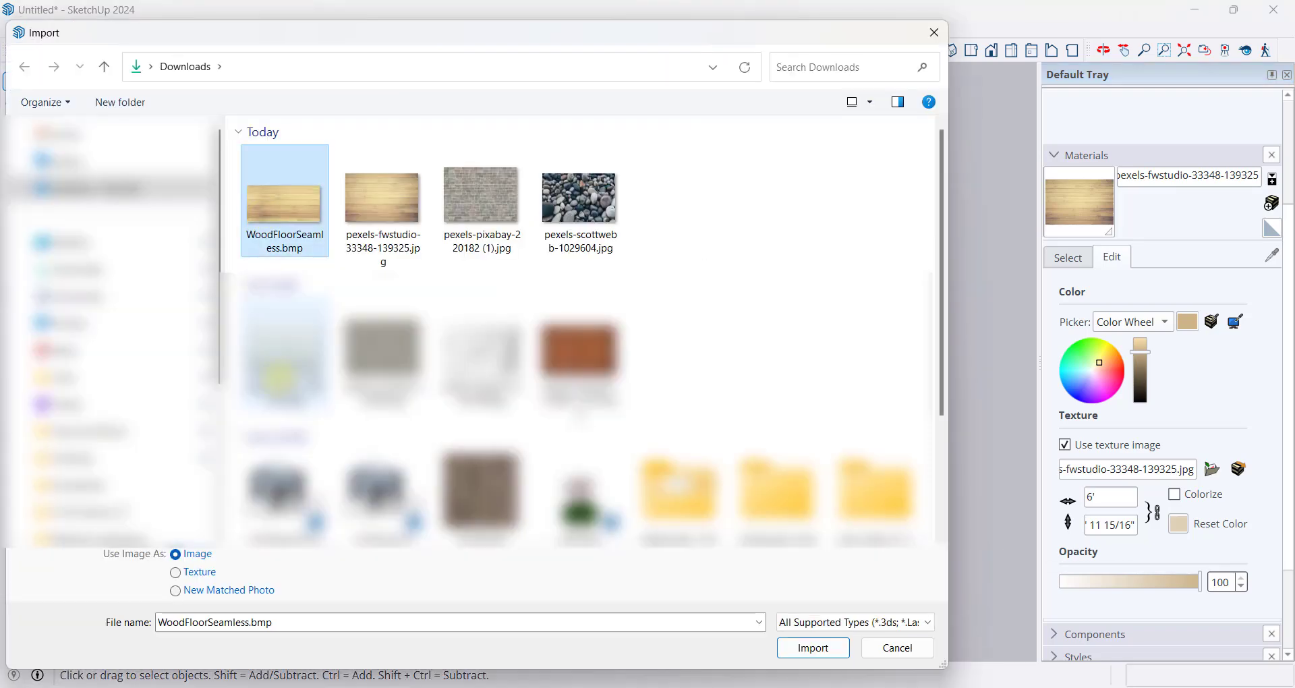
{"action": "left_click", "coordinate": [180, 576]}
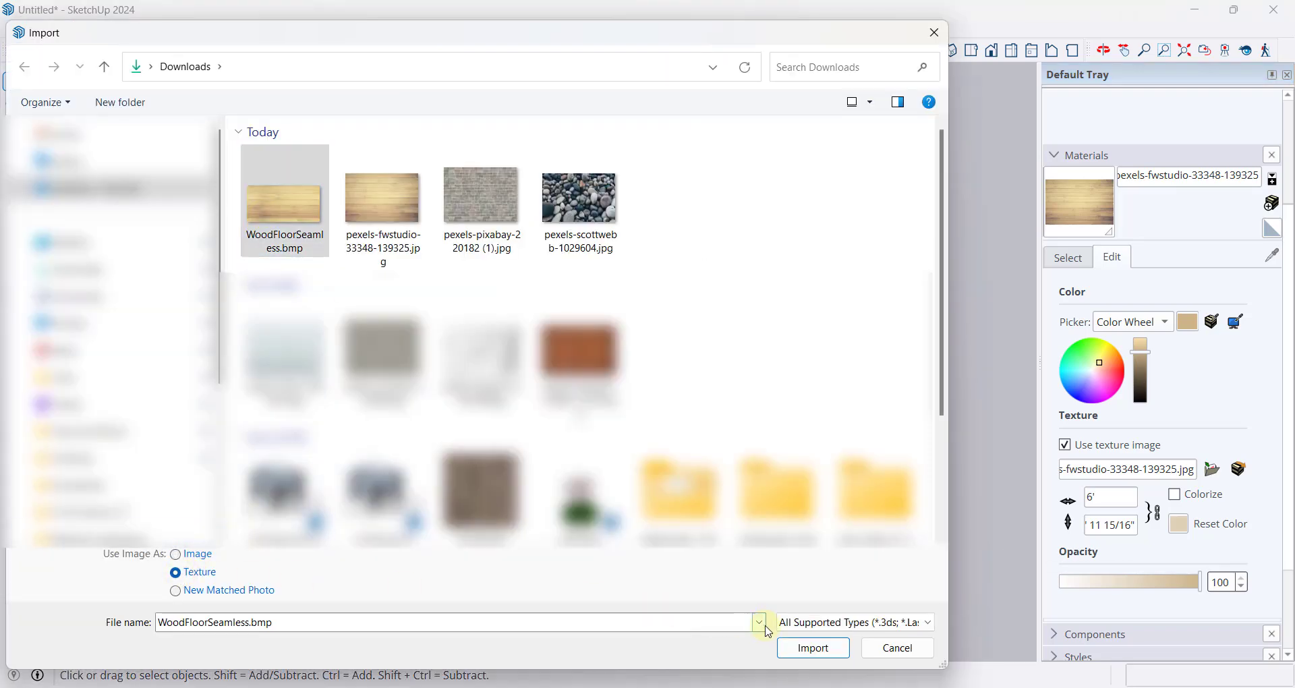
{"action": "left_click", "coordinate": [810, 648]}
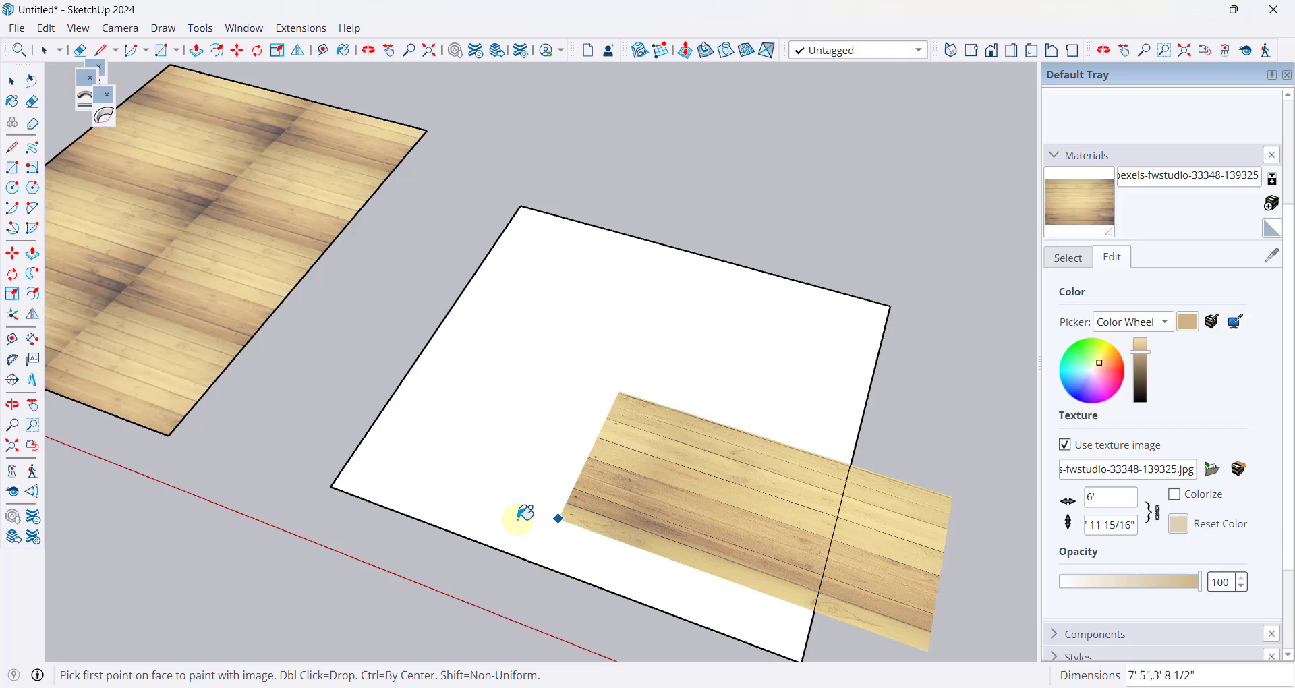
Stretch the wood texture corner to corner across the second floor and orbit to check it.
{"action": "left_click", "coordinate": [331, 486]}
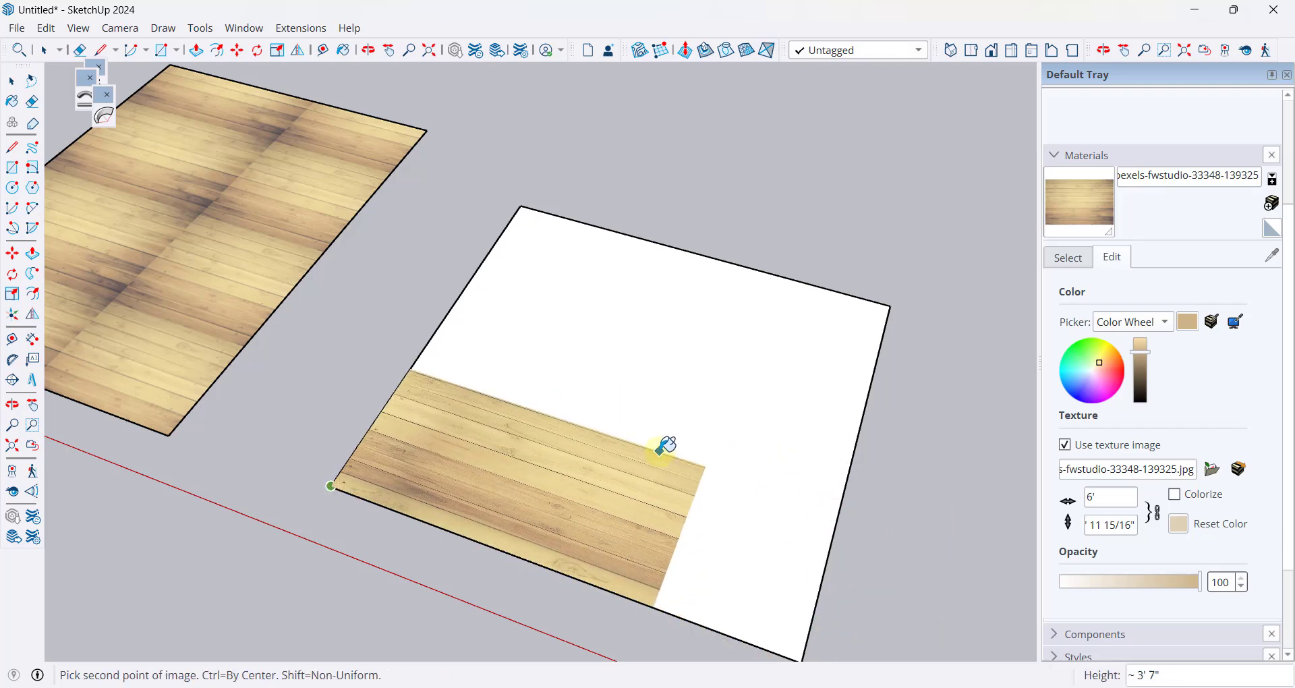
{"action": "left_click", "coordinate": [663, 446]}
{"action": "scroll", "coordinate": [641, 438], "scroll_direction": "down", "scroll_amount": 3}
{"action": "middle_click_drag", "start_coordinate": [637, 419], "coordinate": [637, 468]}
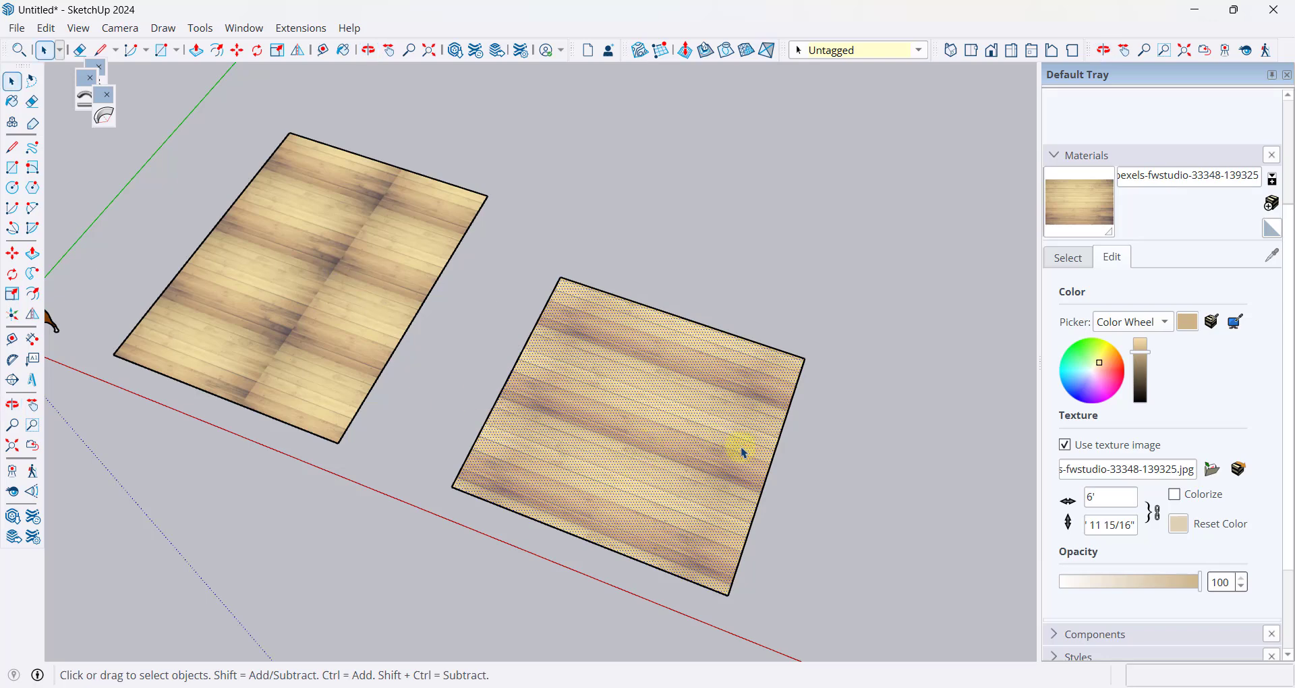
{"action": "scroll", "coordinate": [743, 448], "scroll_direction": "up", "scroll_amount": 1}
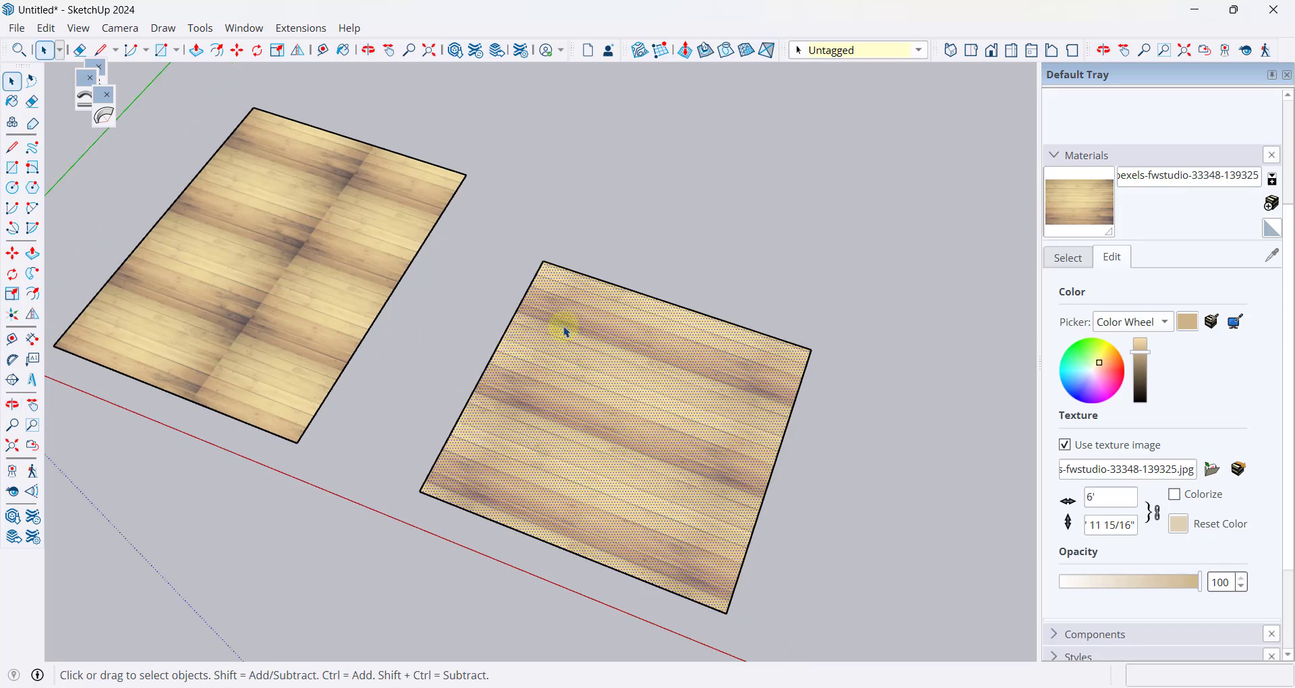
{"action": "scroll", "coordinate": [630, 379], "scroll_direction": "down", "scroll_amount": 1}
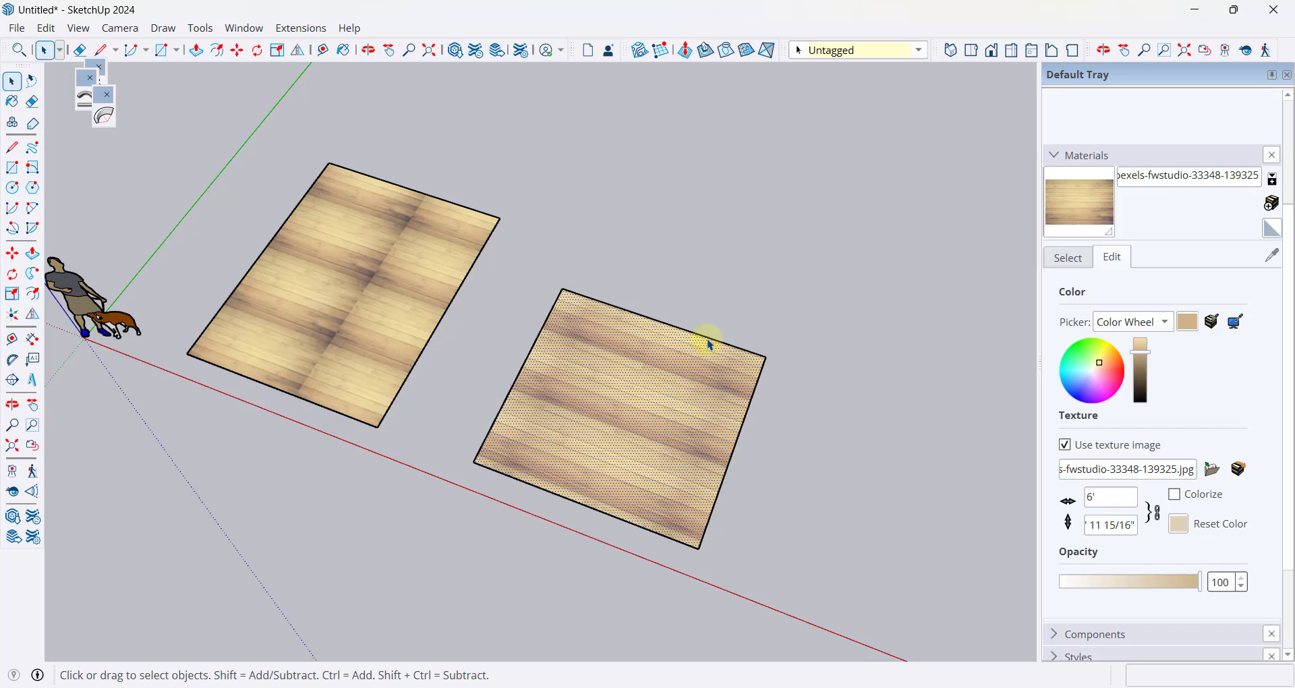
{"action": "scroll", "coordinate": [621, 396], "scroll_direction": "down", "scroll_amount": 1}
{"action": "scroll", "coordinate": [579, 342], "scroll_direction": "up", "scroll_amount": 1}
{"action": "middle_click_drag", "start_coordinate": [578, 341], "coordinate": [534, 255]}
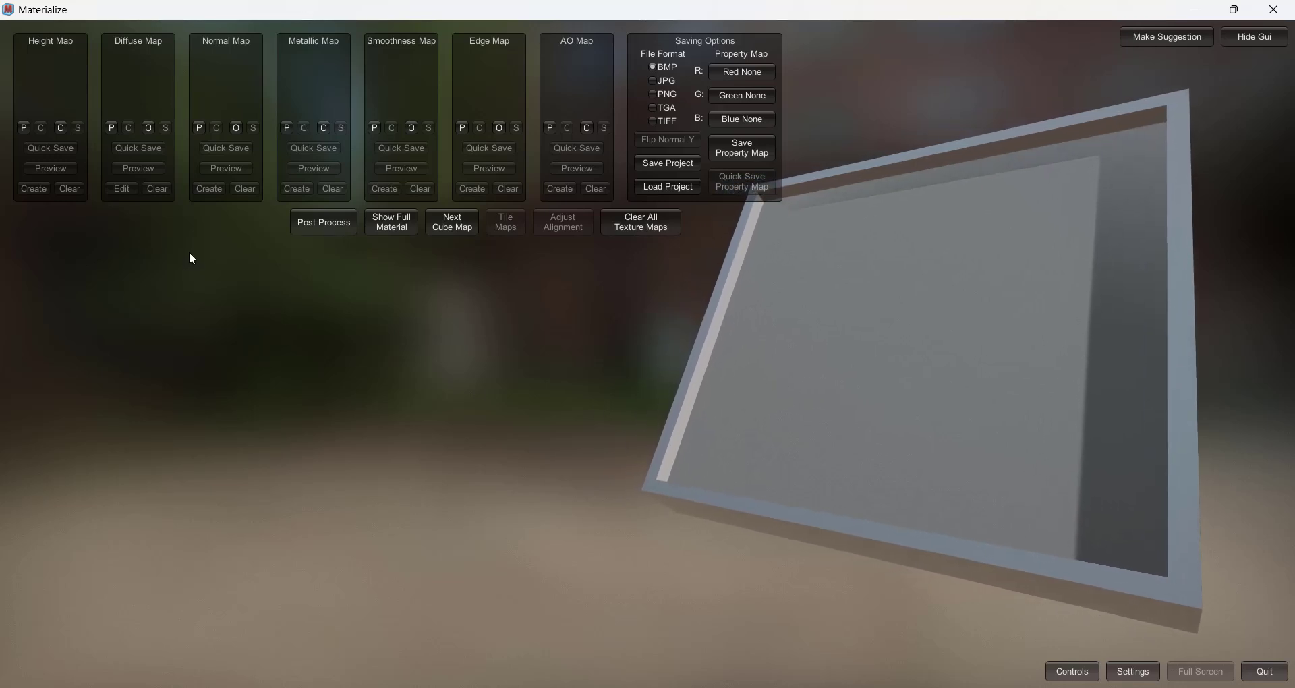
Load the pebble photo pexels-scottwebb-1029604.jpg as the diffuse map.
{"action": "left_click", "coordinate": [148, 127]}
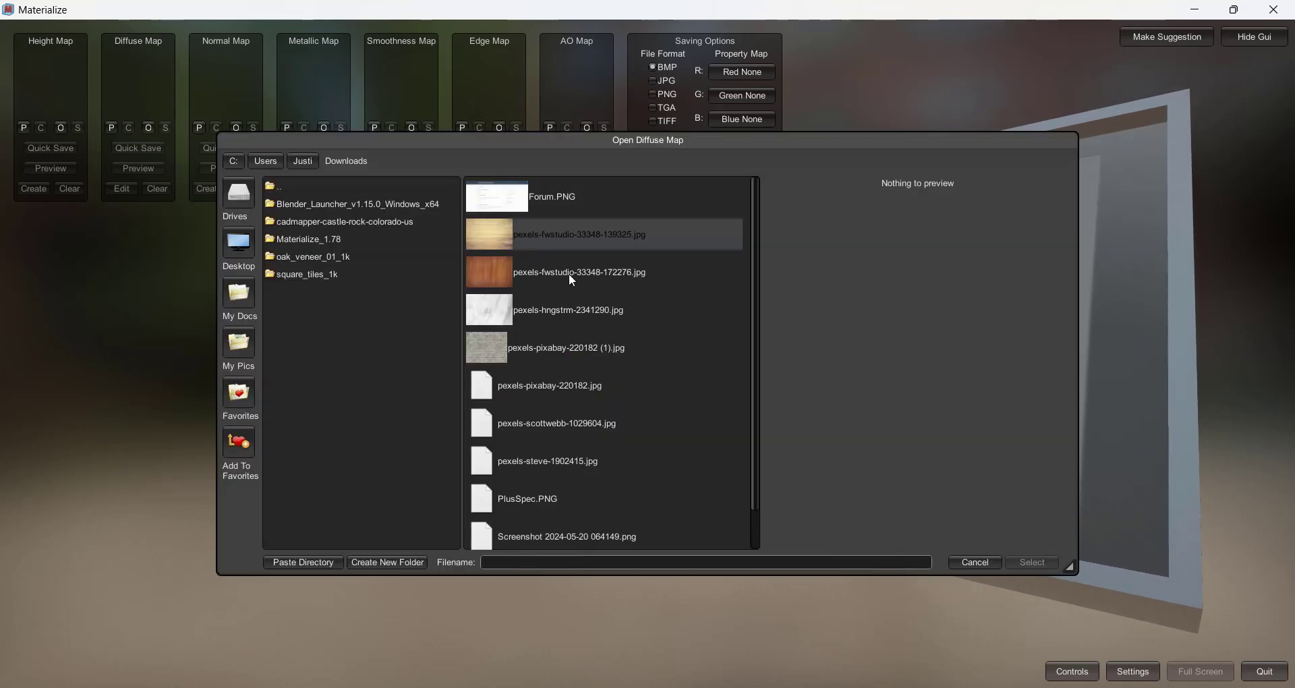
{"action": "scroll", "coordinate": [602, 396], "scroll_direction": "down", "scroll_amount": 1}
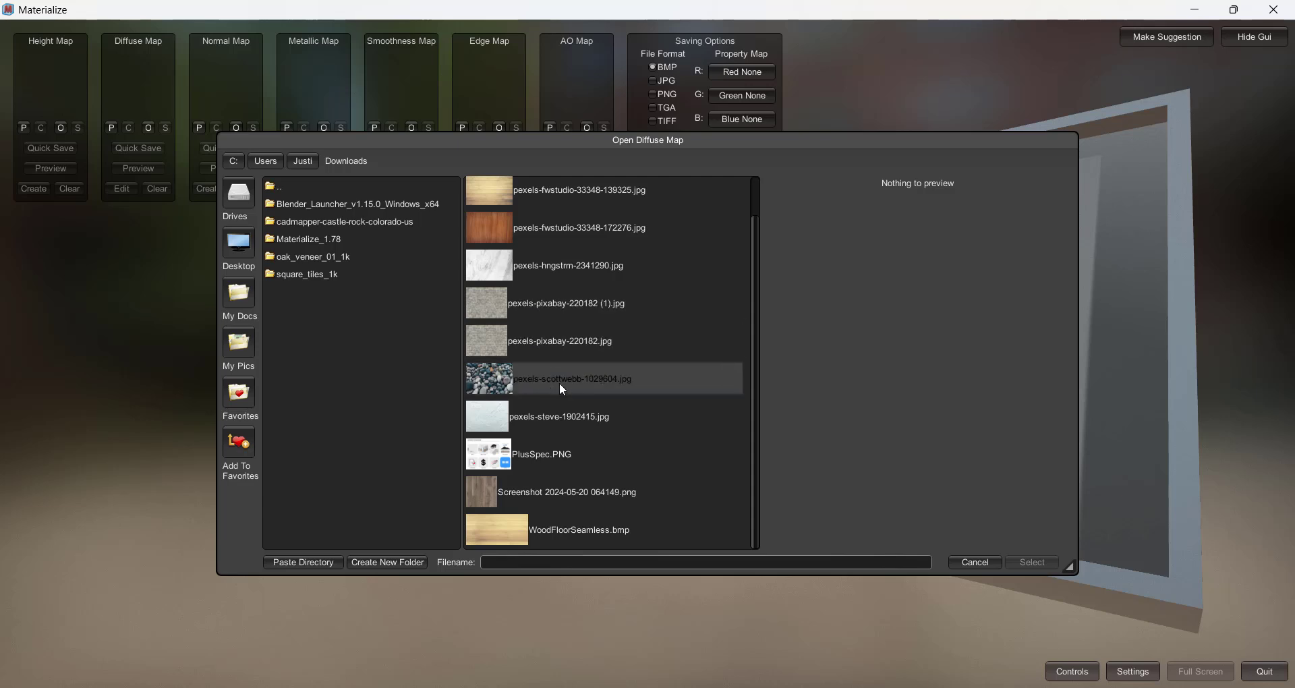
{"action": "left_click", "coordinate": [556, 382]}
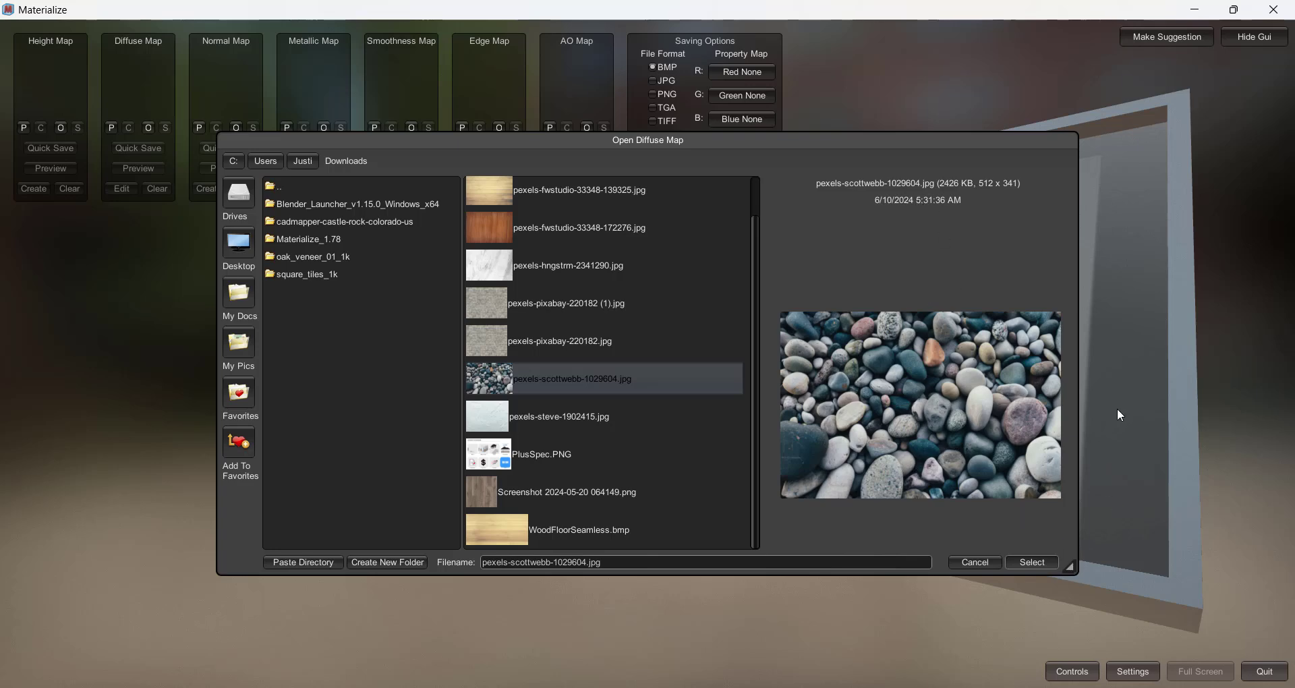
{"action": "key", "text": "Return"}
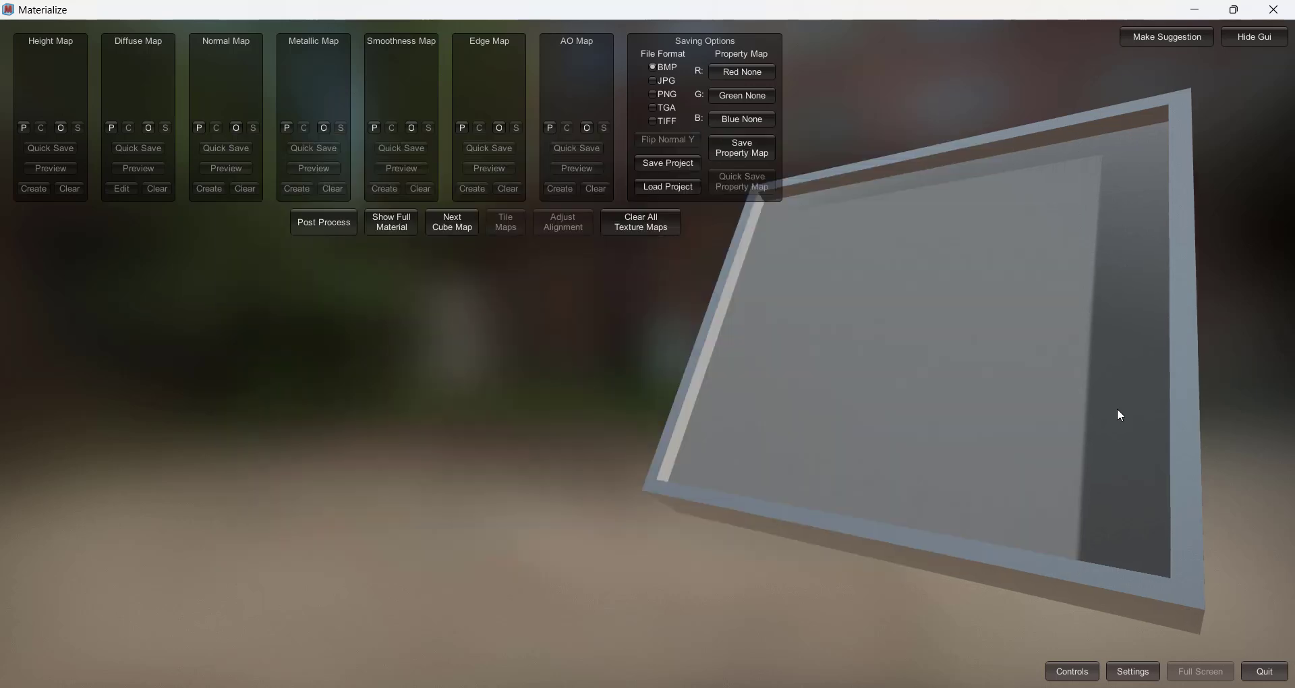
Generate a greyscale height map from the pebble diffuse and set it as the height map.
{"action": "left_click_drag", "start_coordinate": [1093, 391], "coordinate": [1013, 388]}
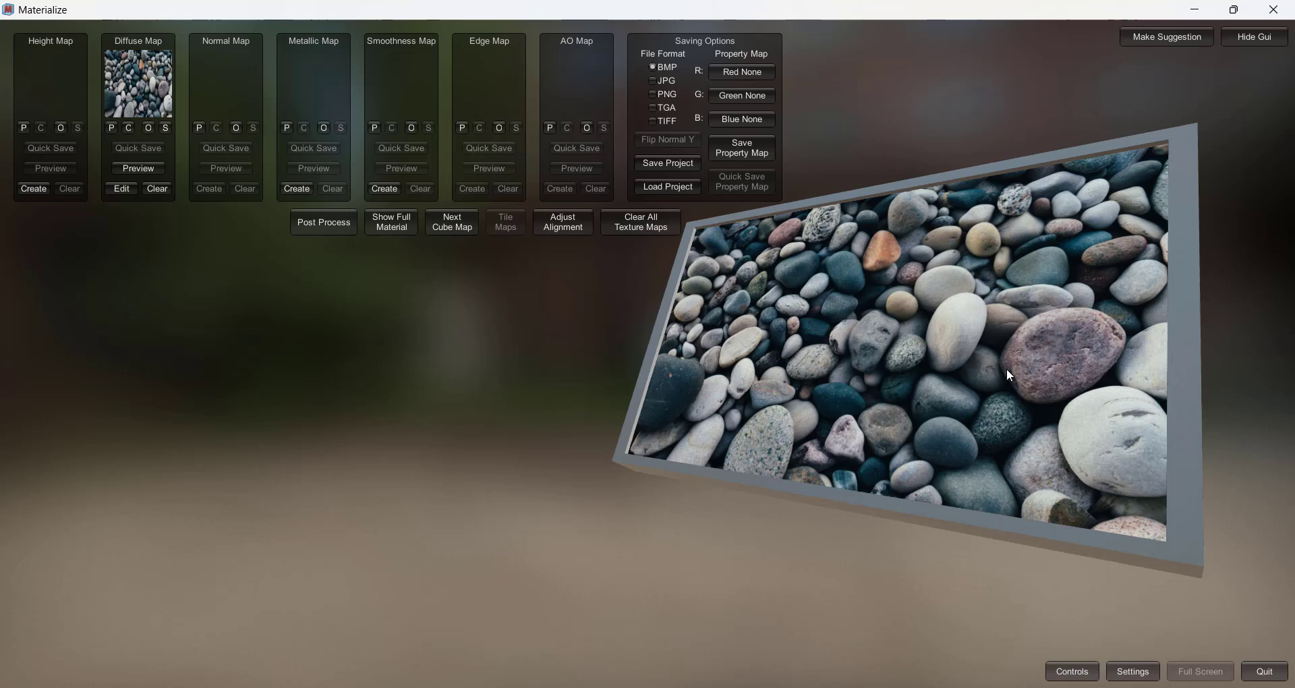
{"action": "left_click", "coordinate": [34, 189]}
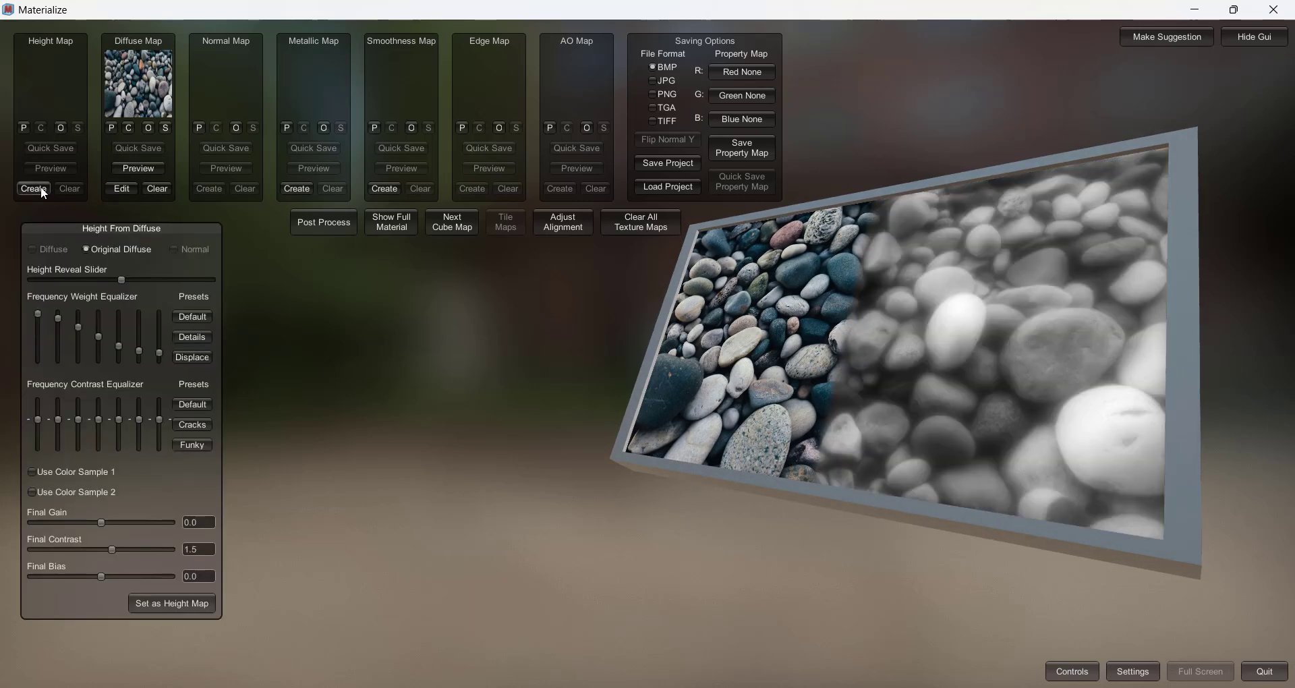
{"action": "left_click", "coordinate": [174, 603]}
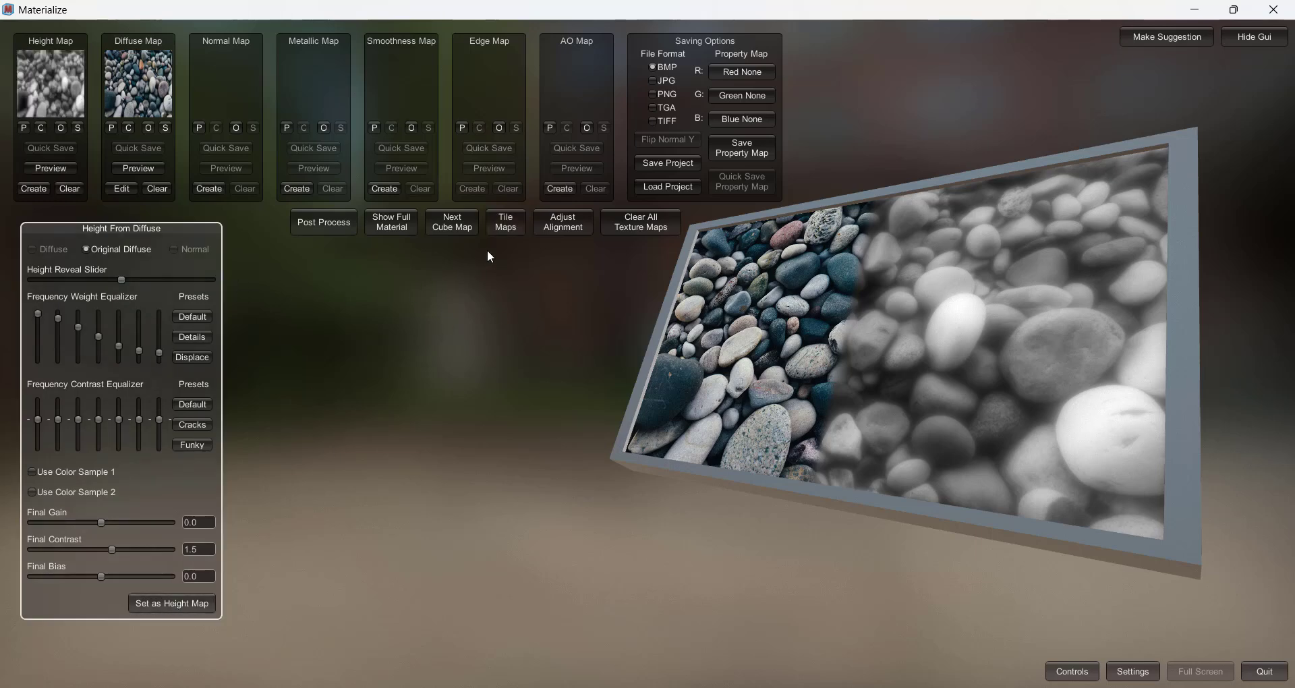
Use the overlap tiling tool with edge falloff 0.01, overlap X and Y 0, and height 2048.
{"action": "left_click", "coordinate": [505, 223]}
{"action": "right_click_drag", "start_coordinate": [925, 382], "coordinate": [900, 413]}
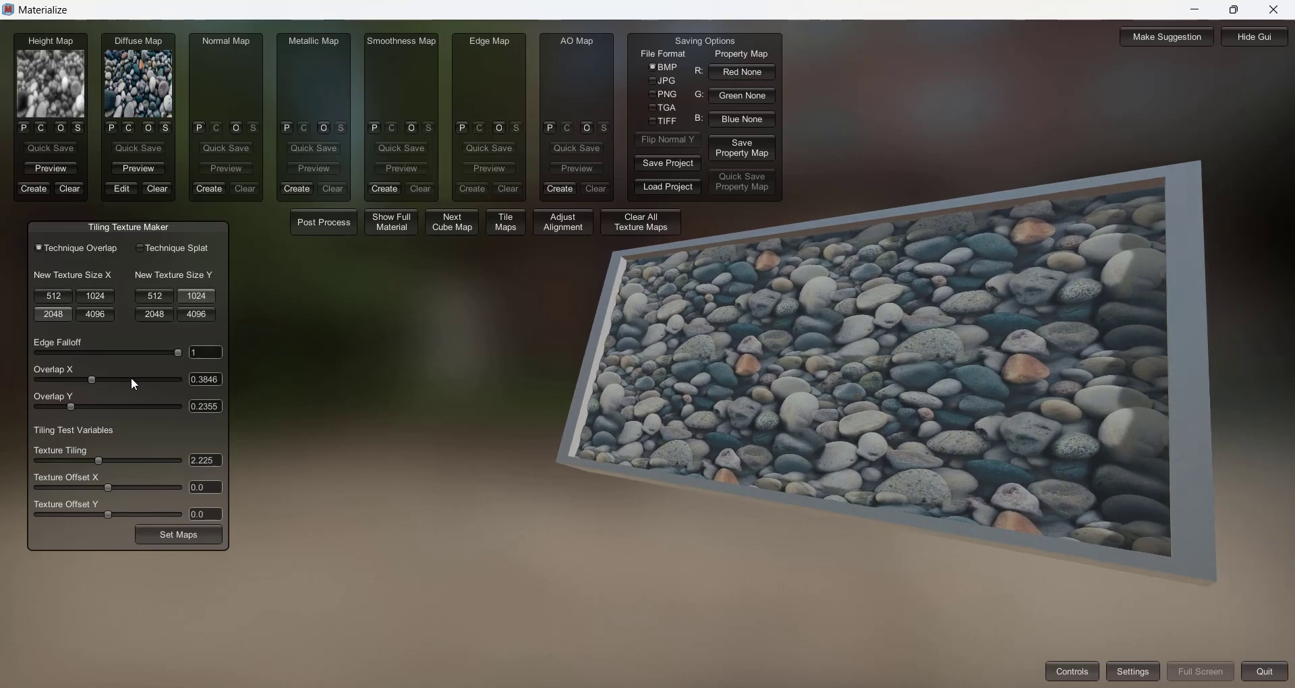
{"action": "left_click_drag", "start_coordinate": [177, 352], "coordinate": [23, 358]}
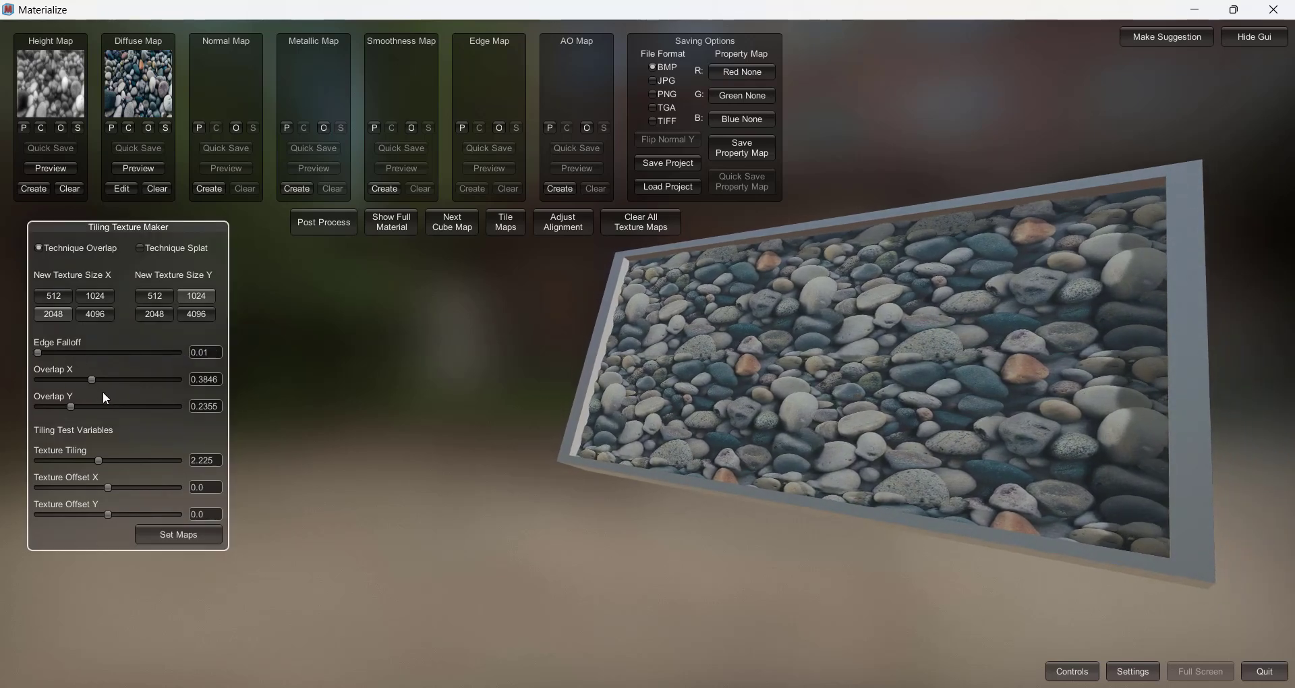
{"action": "left_click_drag", "start_coordinate": [93, 380], "coordinate": [12, 380]}
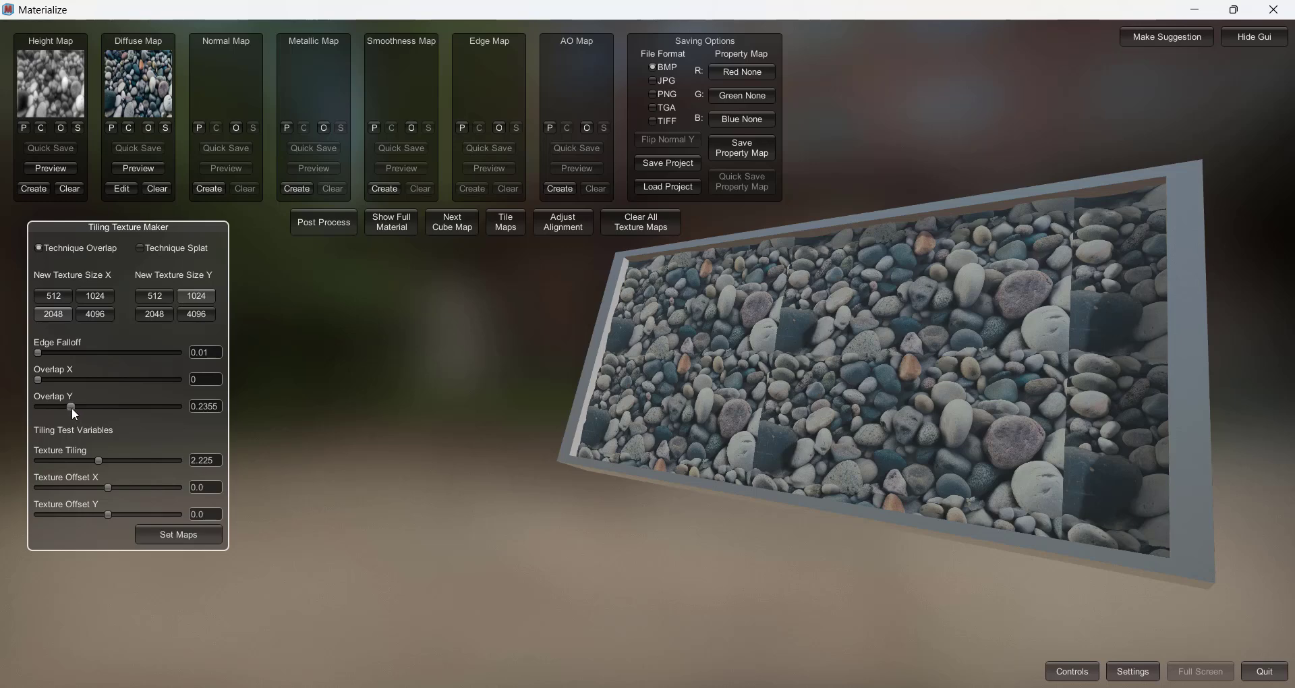
{"action": "left_click_drag", "start_coordinate": [71, 407], "coordinate": [17, 408]}
{"action": "right_click_drag", "start_coordinate": [983, 369], "coordinate": [954, 382]}
{"action": "left_click", "coordinate": [155, 315]}
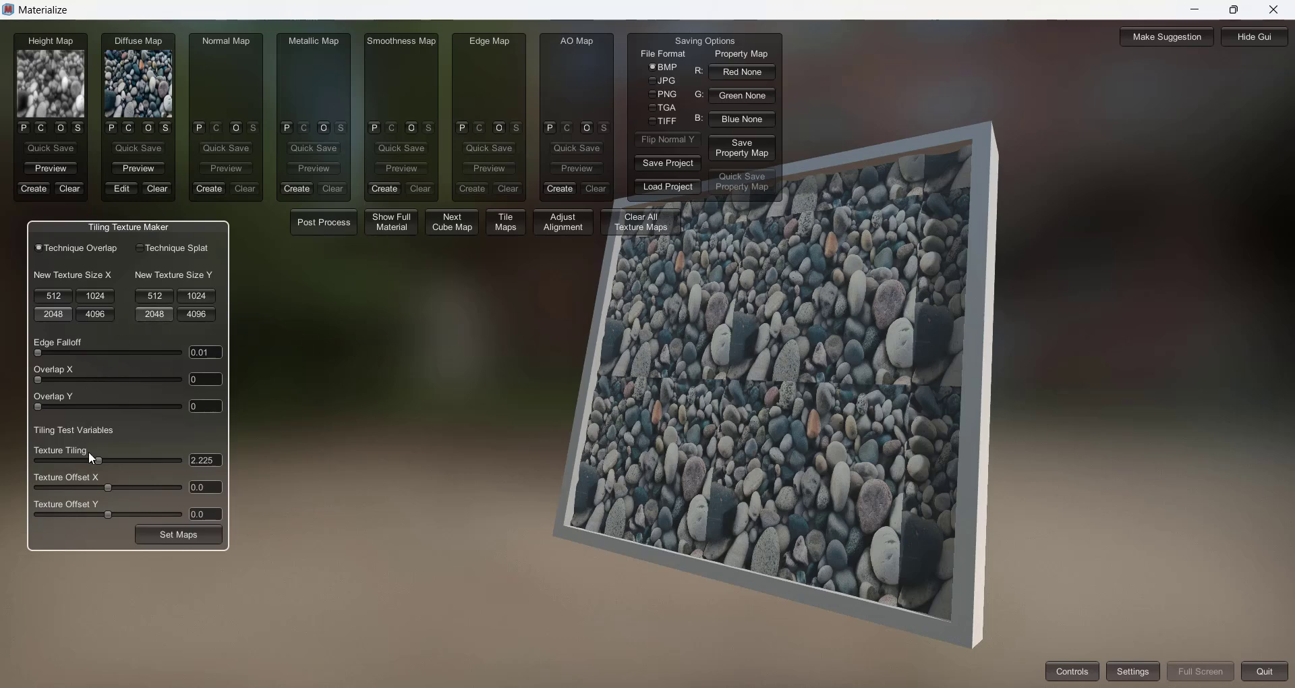
Adjust texture tiling, then set Overlap X to 0.1586 and Edge Falloff back to 1.
{"action": "left_click_drag", "start_coordinate": [98, 461], "coordinate": [135, 487]}
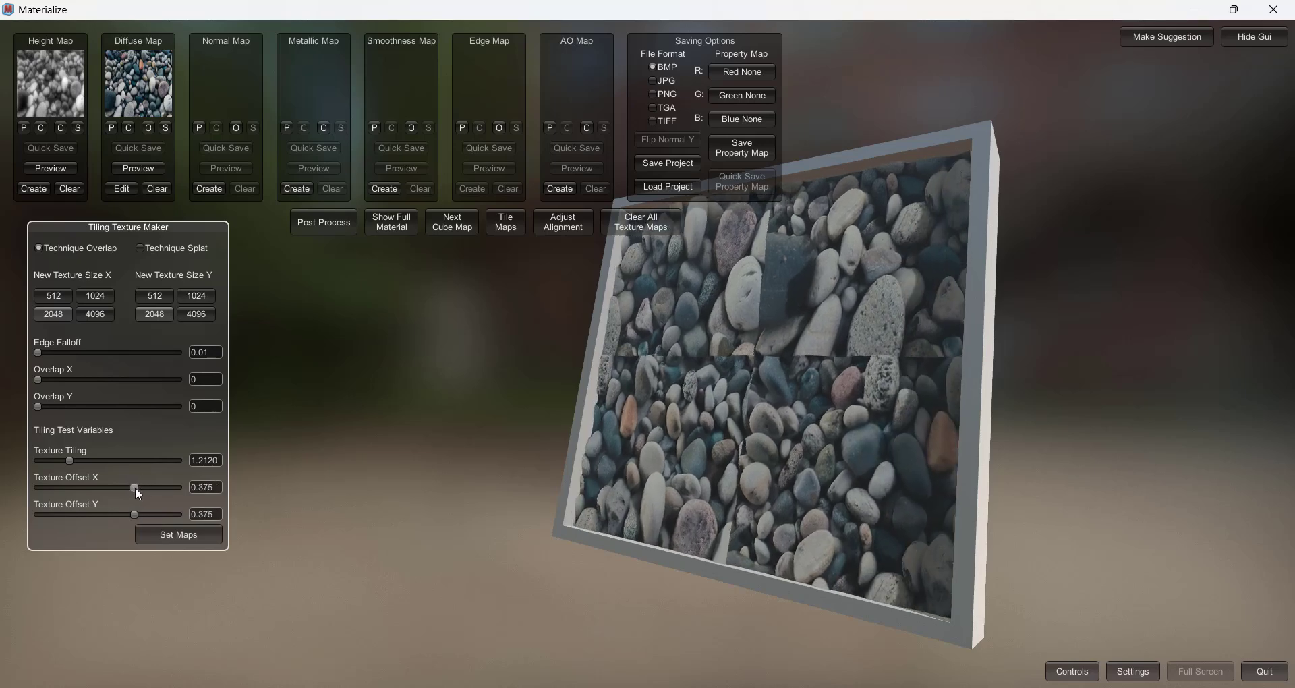
{"action": "left_click_drag", "start_coordinate": [68, 461], "coordinate": [98, 453]}
{"action": "right_click_drag", "start_coordinate": [763, 297], "coordinate": [859, 345]}
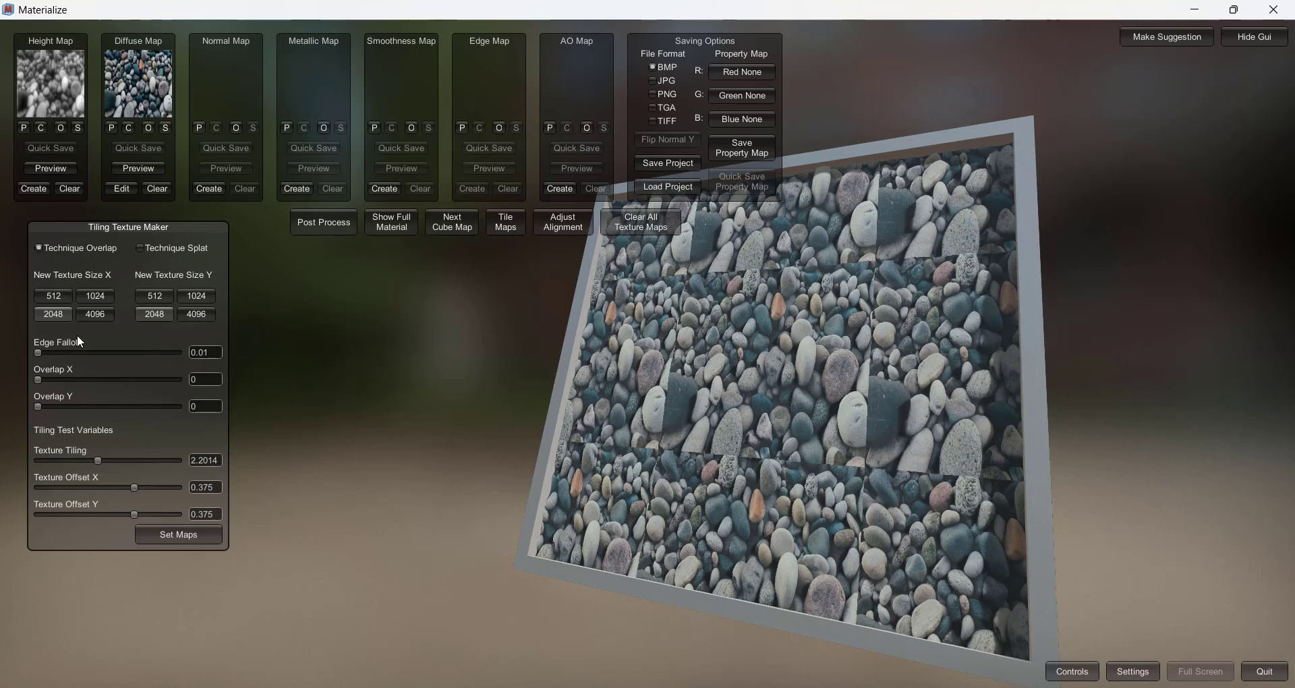
{"action": "left_click_drag", "start_coordinate": [39, 378], "coordinate": [58, 407]}
{"action": "left_click_drag", "start_coordinate": [39, 352], "coordinate": [229, 366]}
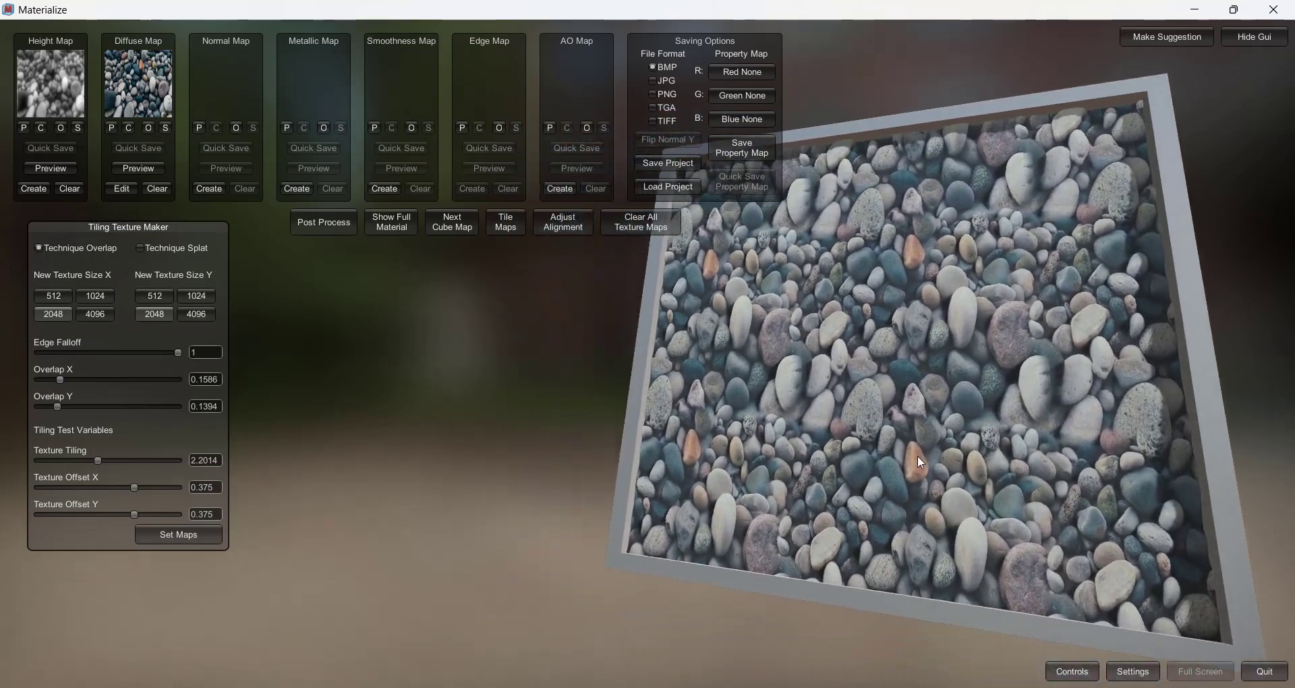
Switch to Splat tiling: edge falloff ~0.70, randomize ~0.30, random rotation 0.4182, scale 0.9711.
{"action": "left_click", "coordinate": [140, 249]}
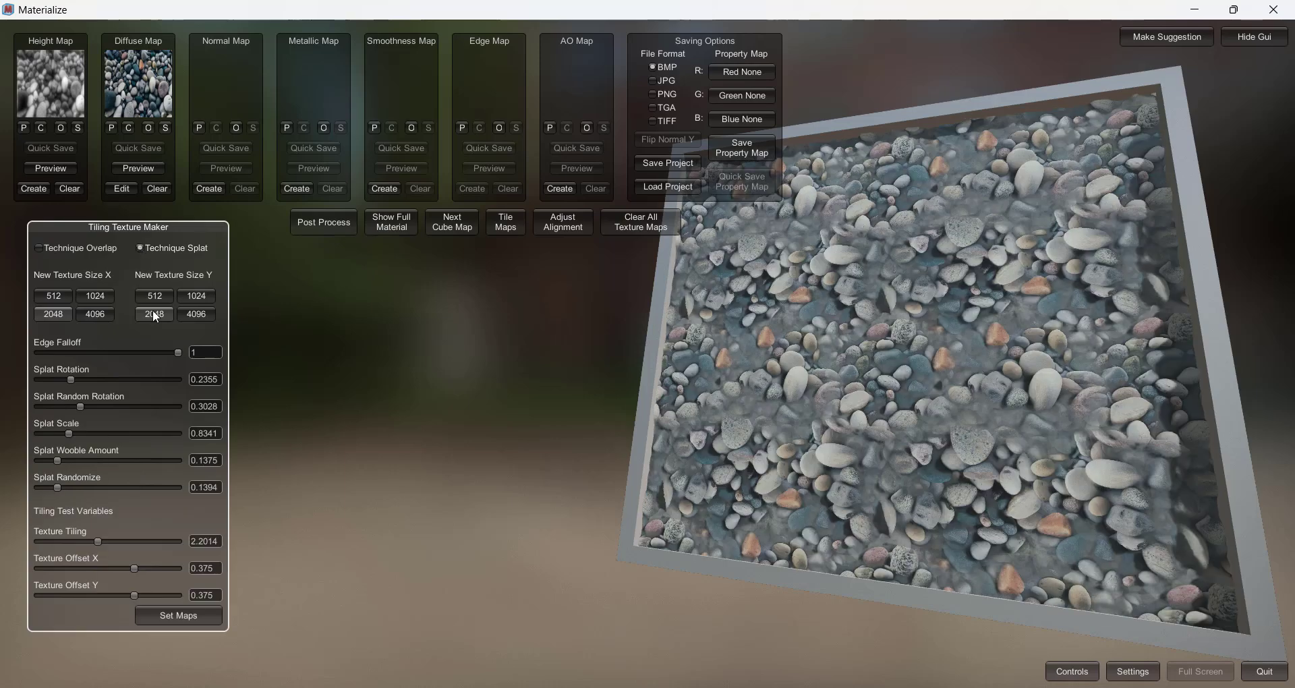
{"action": "left_click_drag", "start_coordinate": [181, 354], "coordinate": [64, 456]}
{"action": "mouse_move", "coordinate": [156, 353]}
{"action": "left_mouse_down"}
{"action": "mouse_move", "coordinate": [125, 351]}
{"action": "mouse_move", "coordinate": [151, 352]}
{"action": "left_mouse_up"}
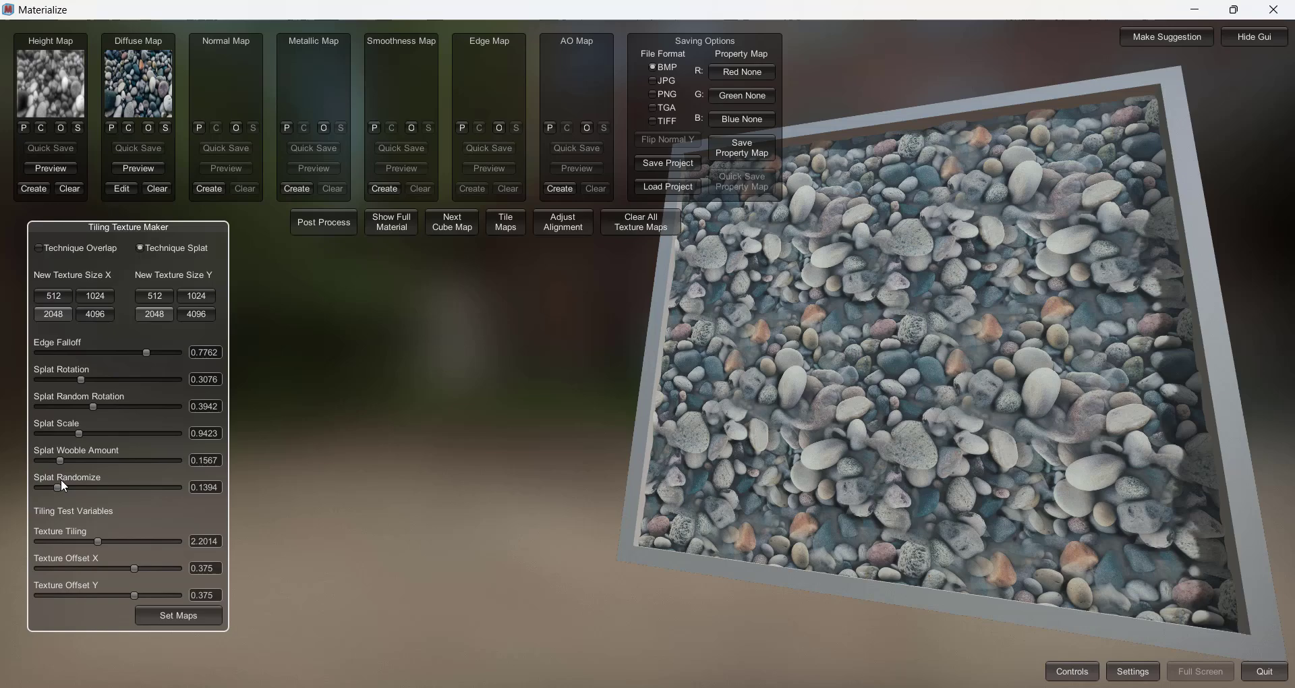
{"action": "left_click_drag", "start_coordinate": [60, 486], "coordinate": [87, 485]}
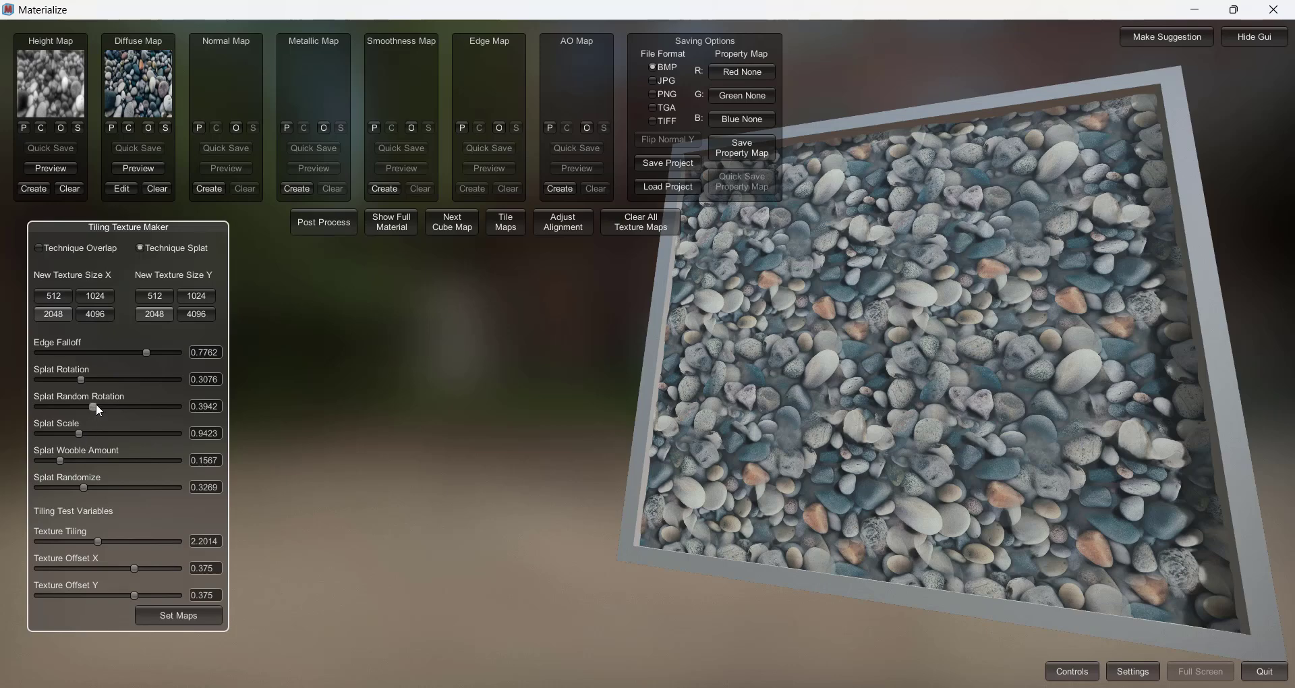
{"action": "left_click_drag", "start_coordinate": [96, 404], "coordinate": [88, 377]}
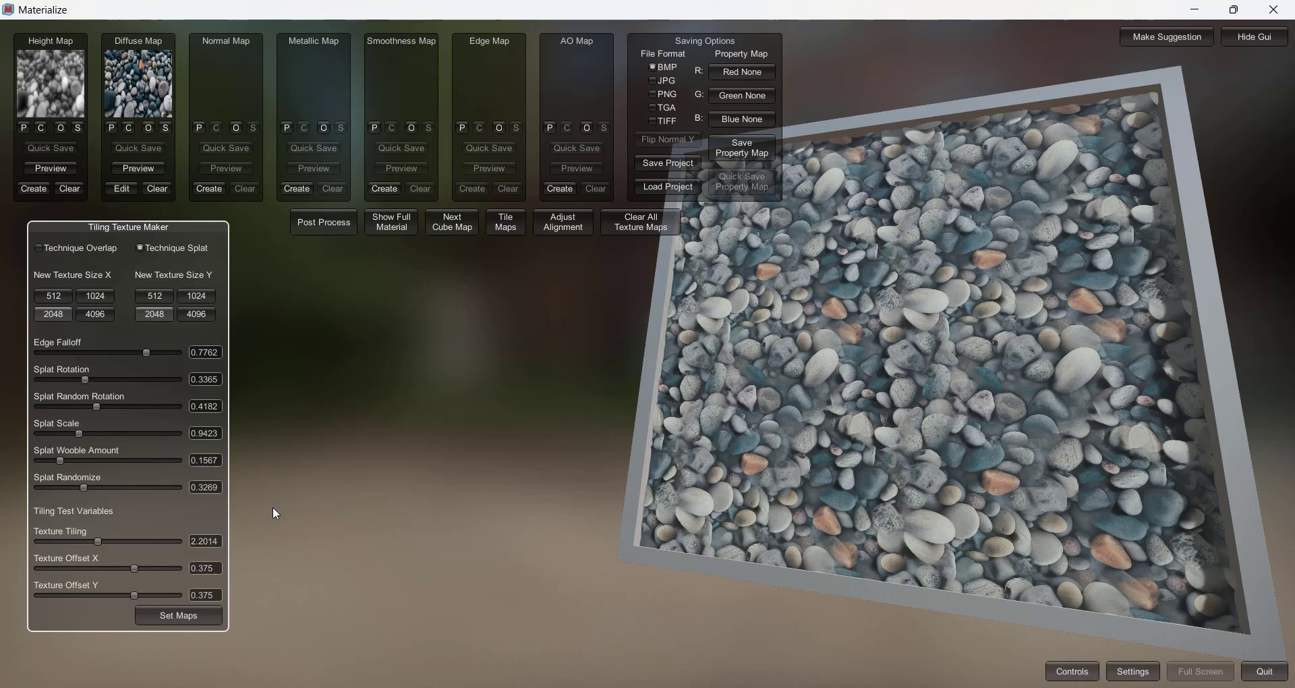
{"action": "left_click_drag", "start_coordinate": [79, 434], "coordinate": [82, 434]}
{"action": "right_click_drag", "start_coordinate": [948, 422], "coordinate": [796, 302]}
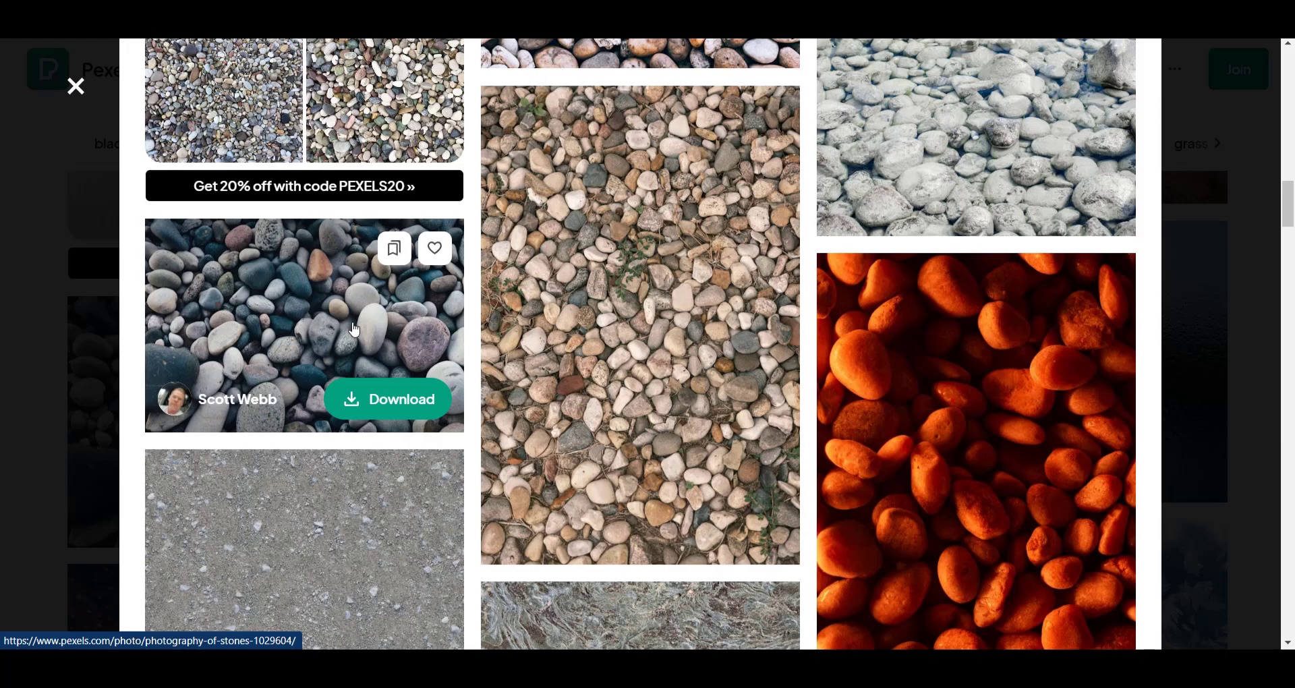
Scroll through the 'More like this' pebble photos in the Pexels photo view.
{"action": "scroll", "coordinate": [294, 290], "scroll_direction": "up", "scroll_amount": 6}
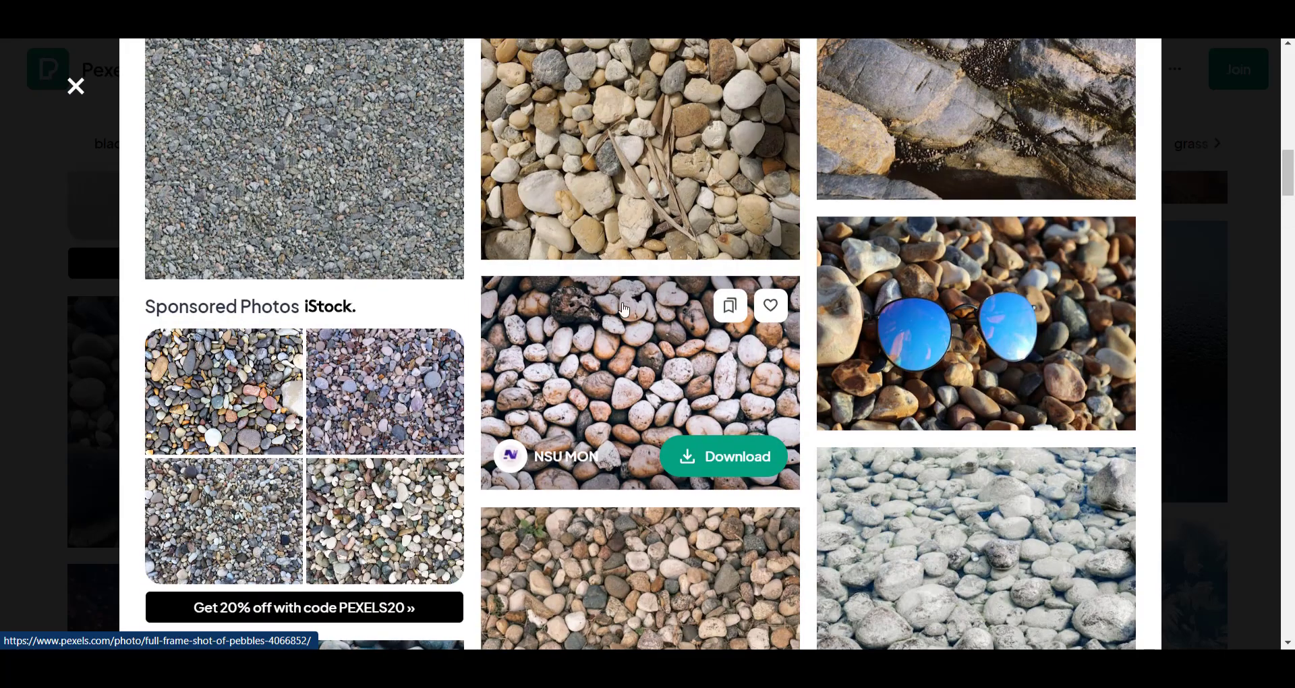
{"action": "scroll", "coordinate": [664, 390], "scroll_direction": "up", "scroll_amount": 1}
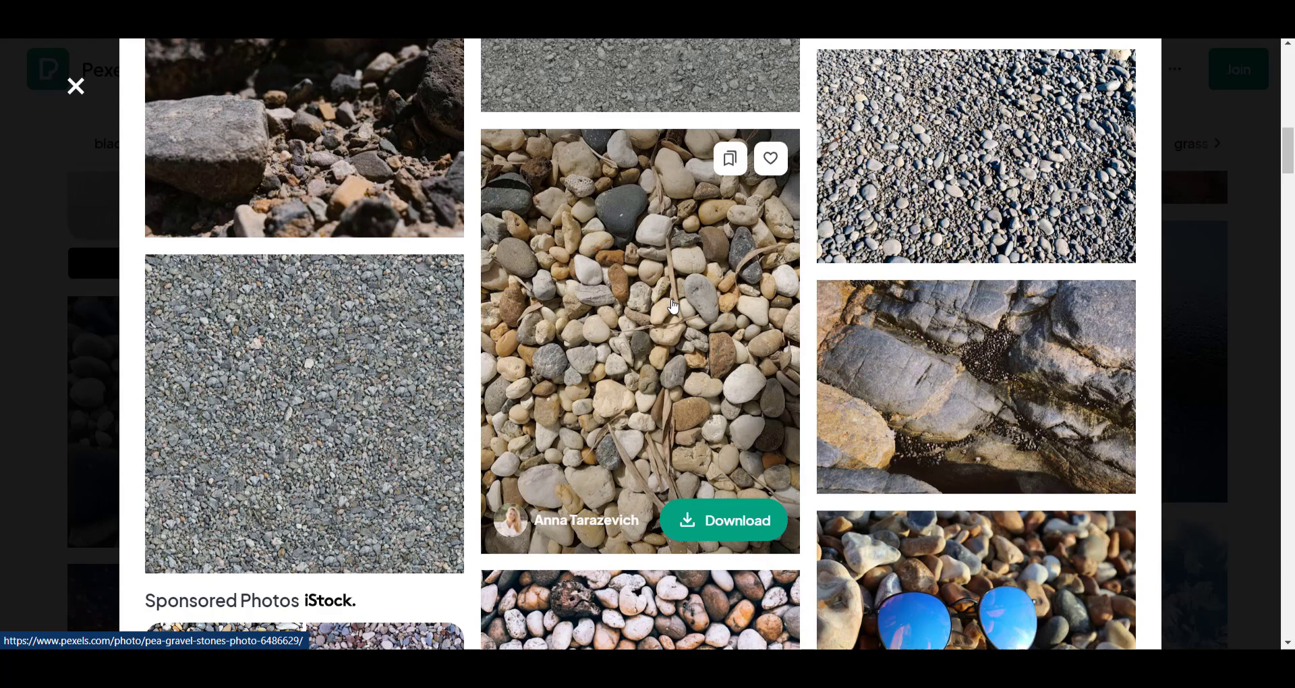
{"action": "scroll", "coordinate": [661, 339], "scroll_direction": "up", "scroll_amount": 1}
{"action": "scroll", "coordinate": [304, 319], "scroll_direction": "down", "scroll_amount": 1}
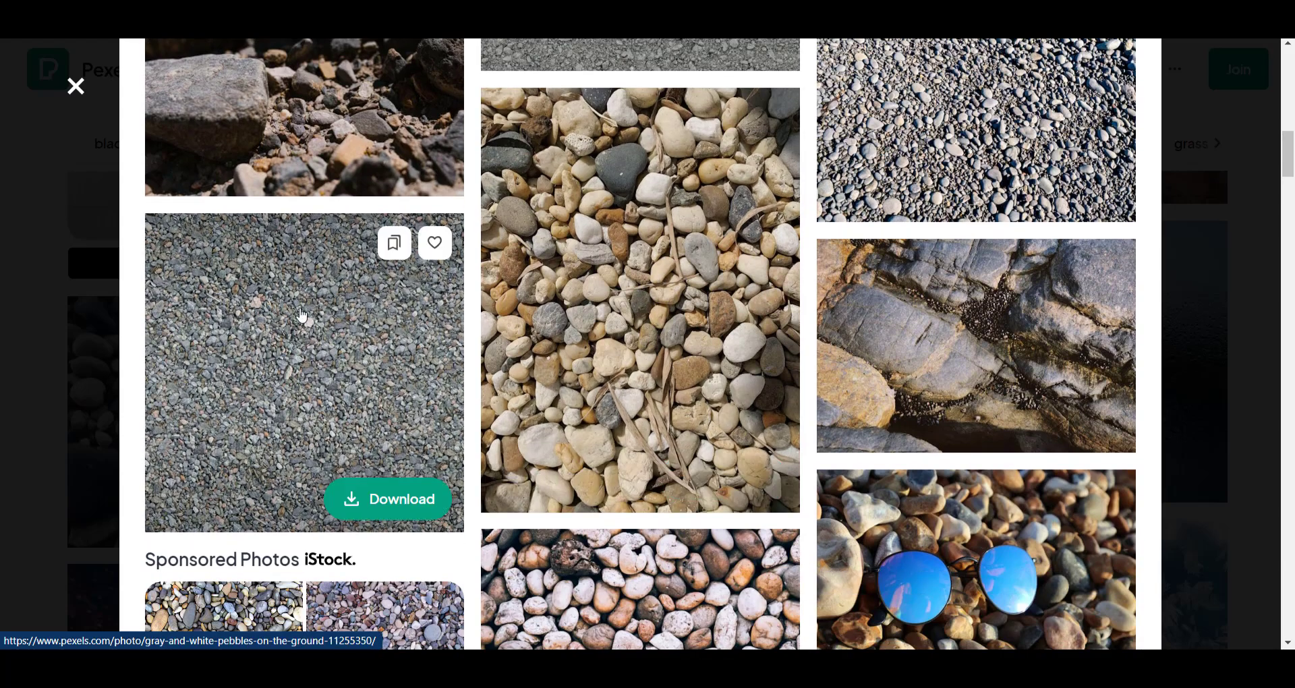
{"action": "scroll", "coordinate": [977, 236], "scroll_direction": "up", "scroll_amount": 1}
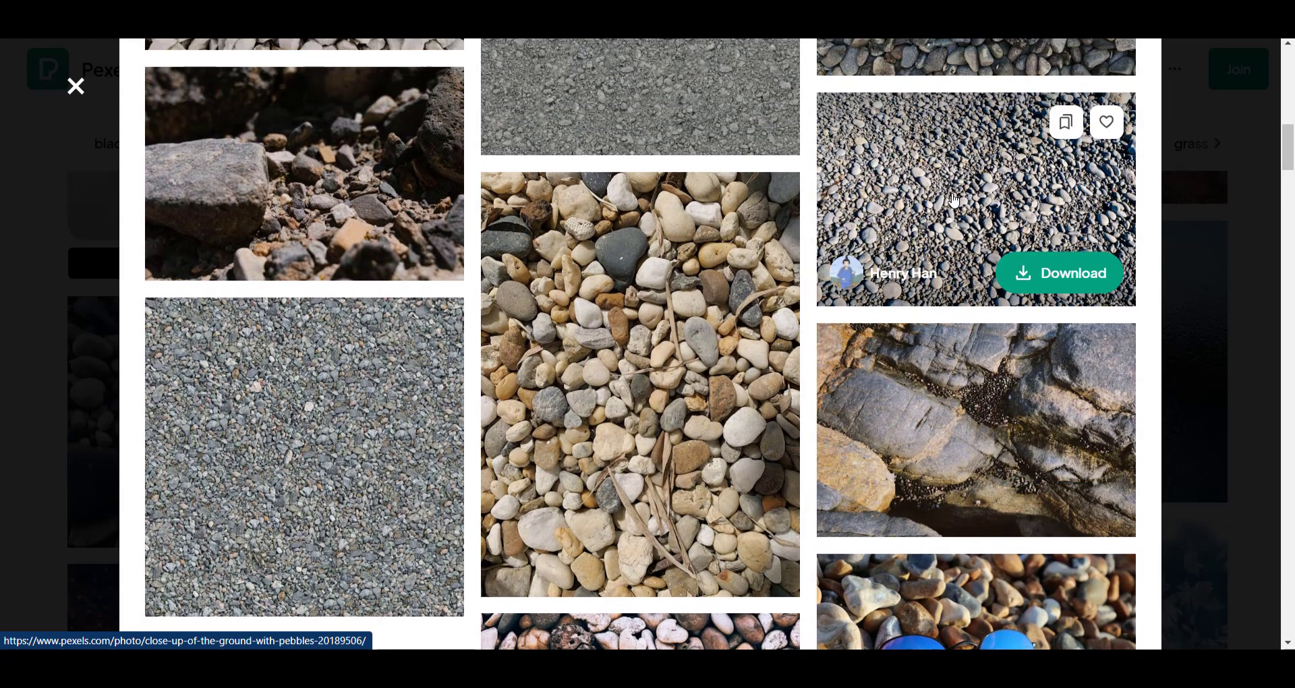
{"action": "scroll", "coordinate": [954, 200], "scroll_direction": "up", "scroll_amount": 5}
{"action": "scroll", "coordinate": [1097, 284], "scroll_direction": "down", "scroll_amount": 1}
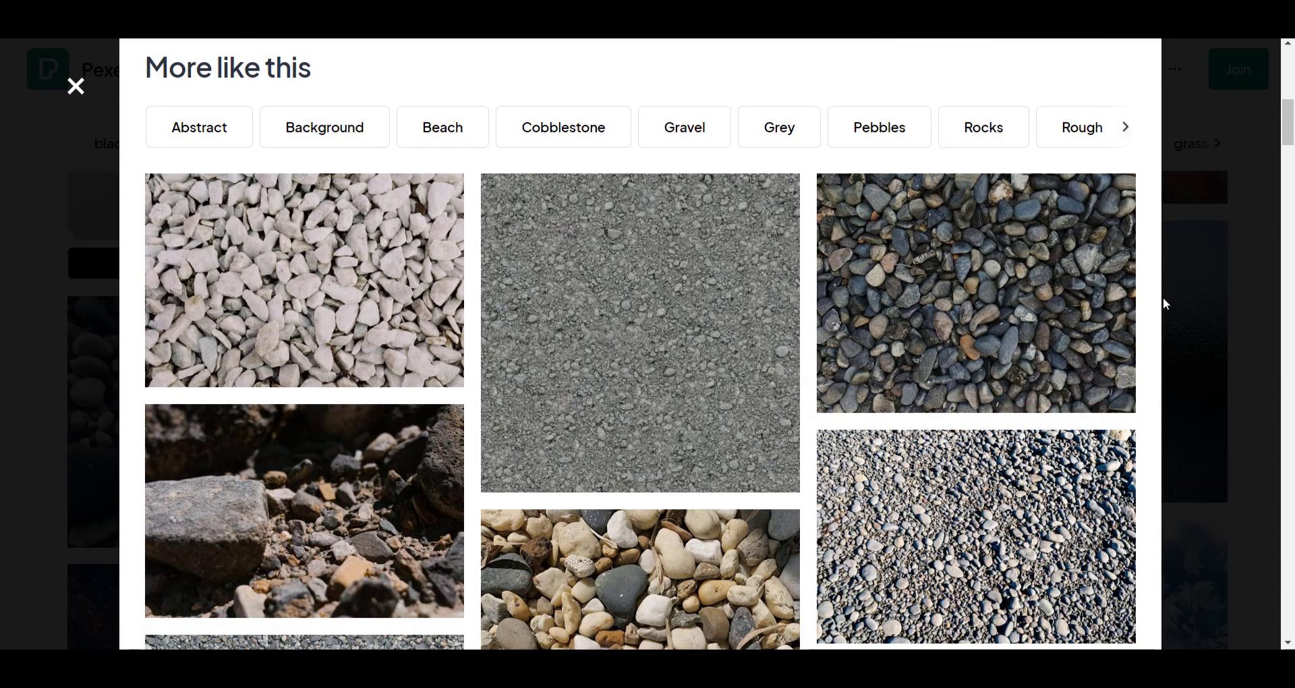
{"action": "mouse_move", "coordinate": [1003, 320]}
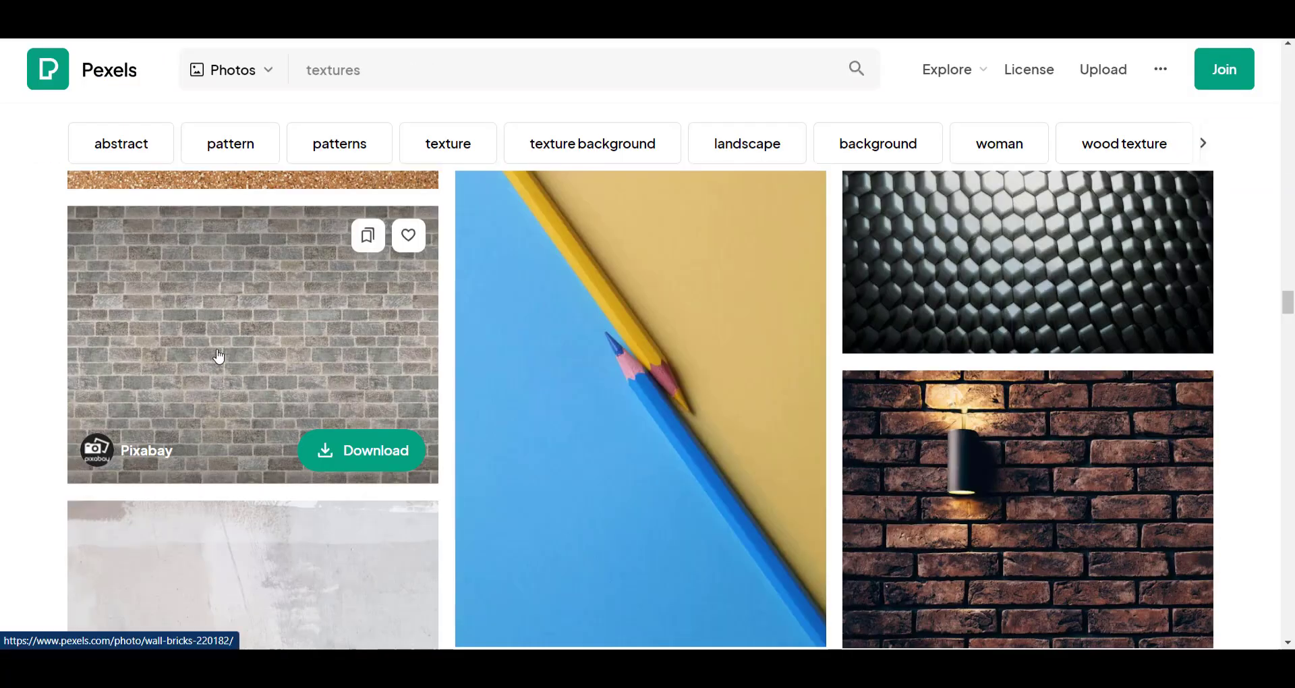
Open the grey Wall Bricks photo and scroll down to its More info and Share details.
{"action": "left_click", "coordinate": [216, 359]}
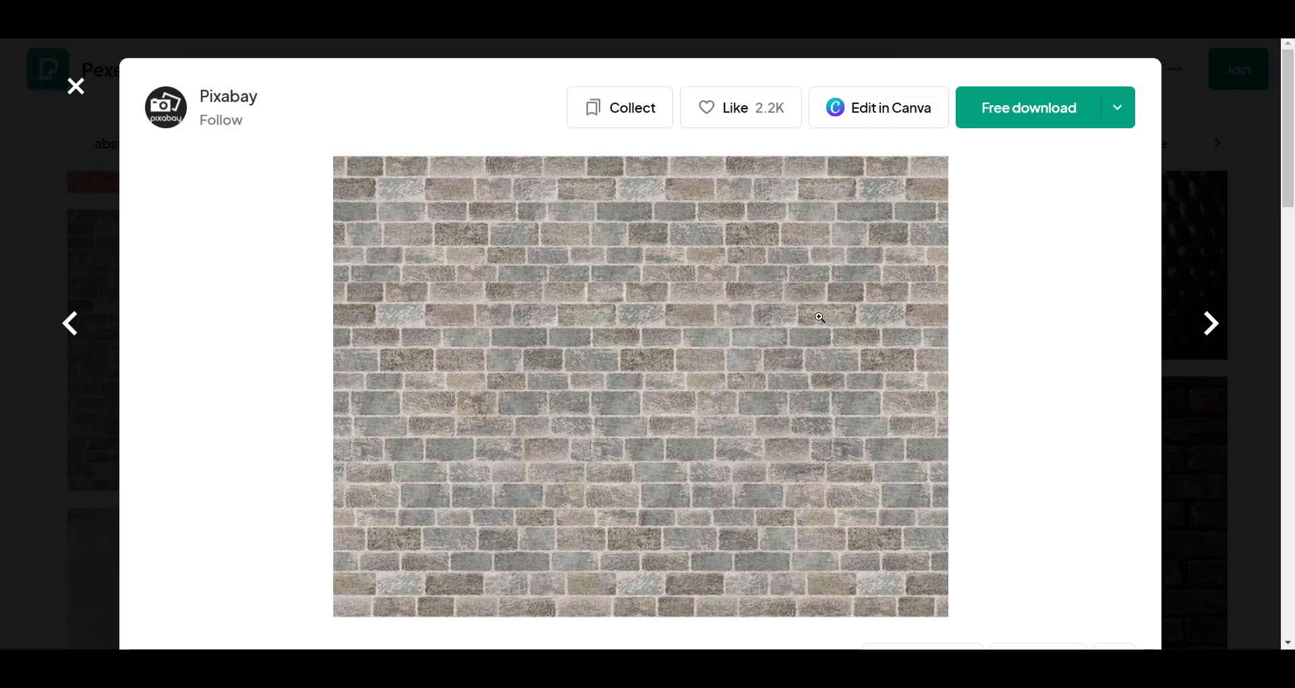
{"action": "scroll", "coordinate": [646, 283], "scroll_direction": "down", "scroll_amount": 2}
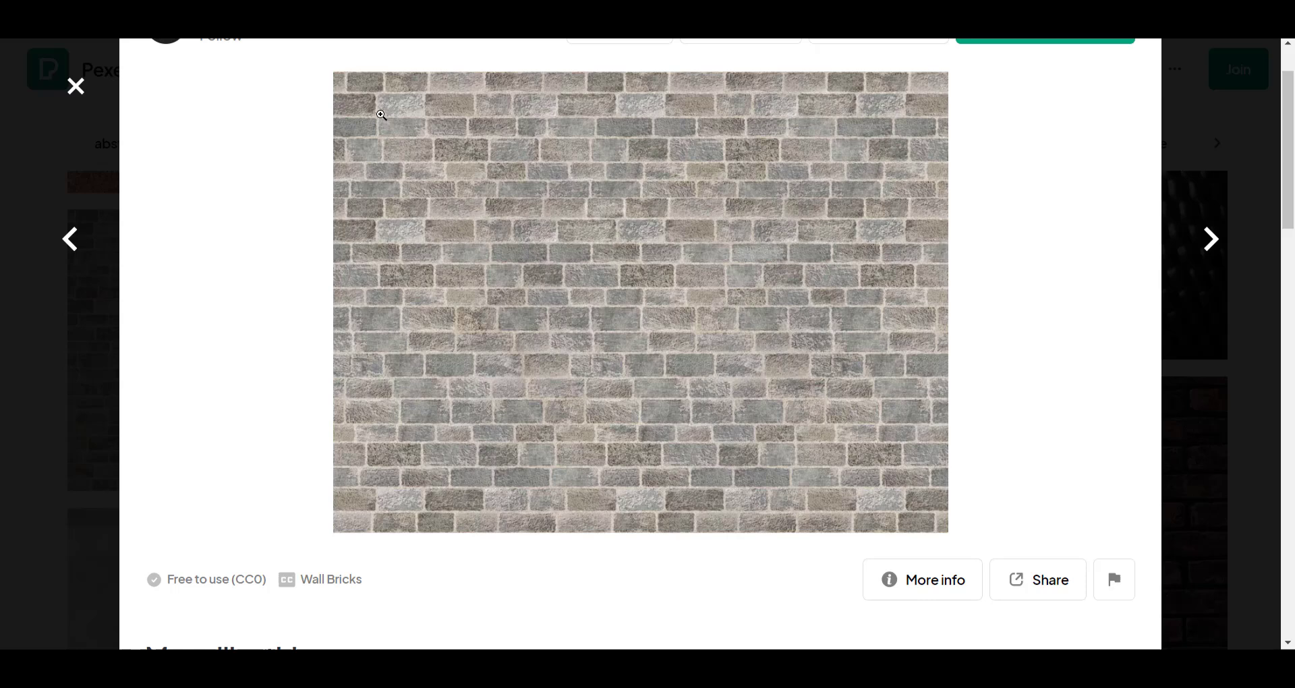